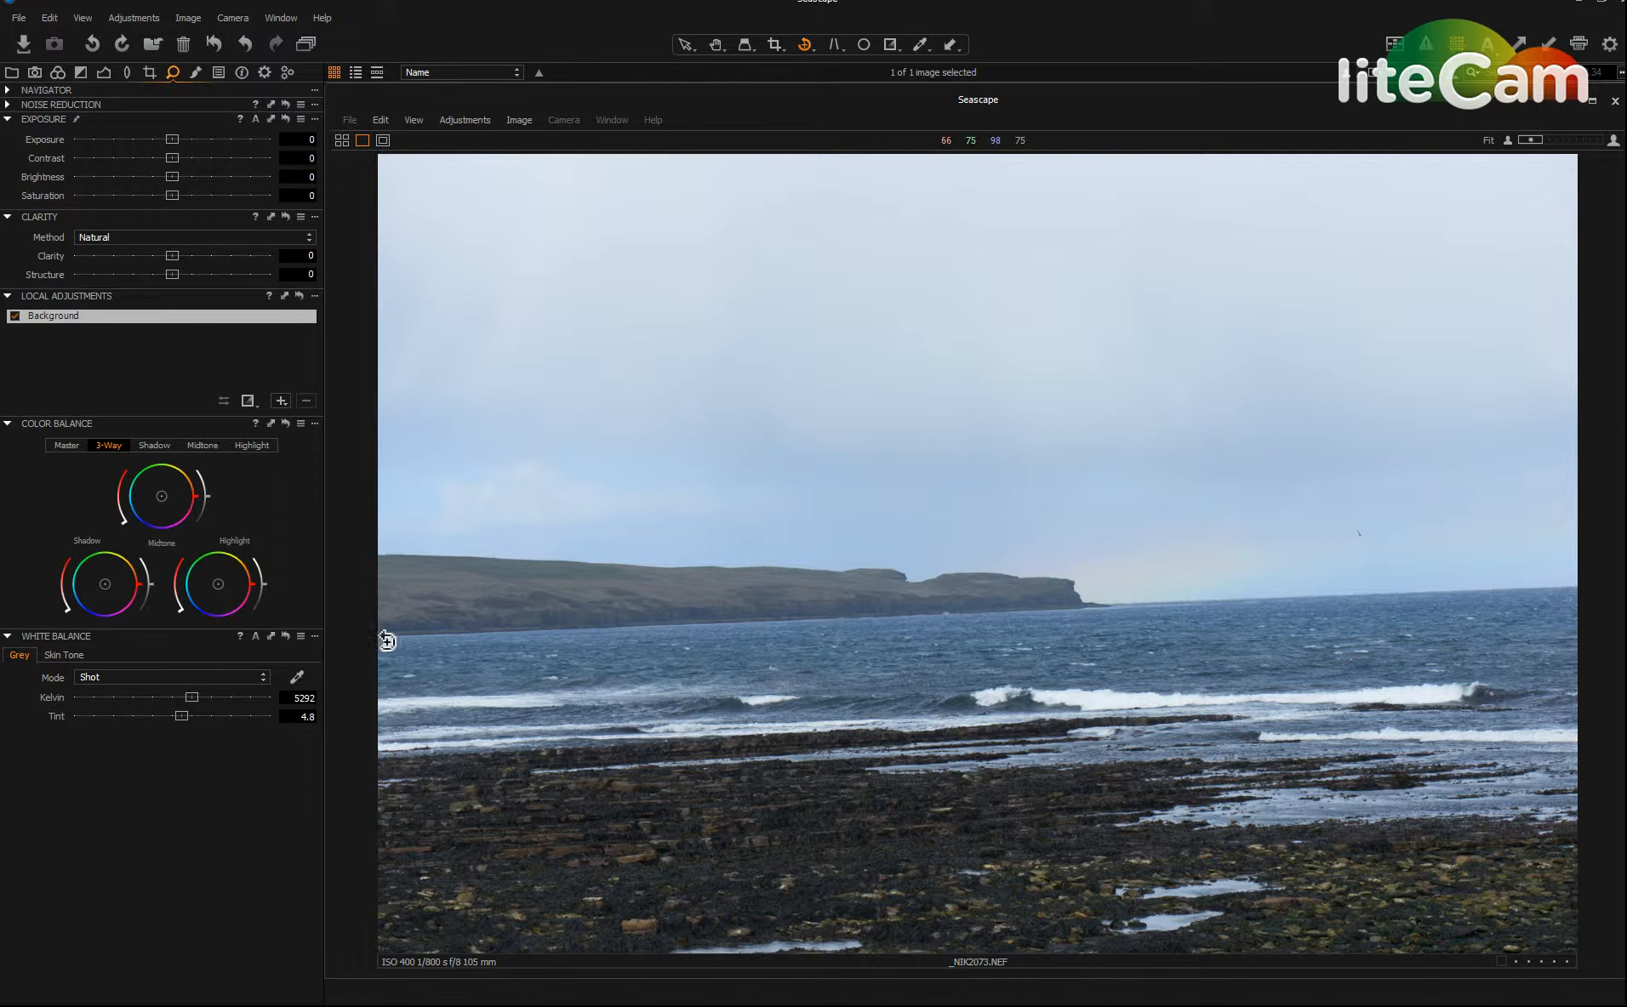
Step: Straighten the photo by levelling it along the sea horizon across the full image width
drag(381, 638, 1581, 587)
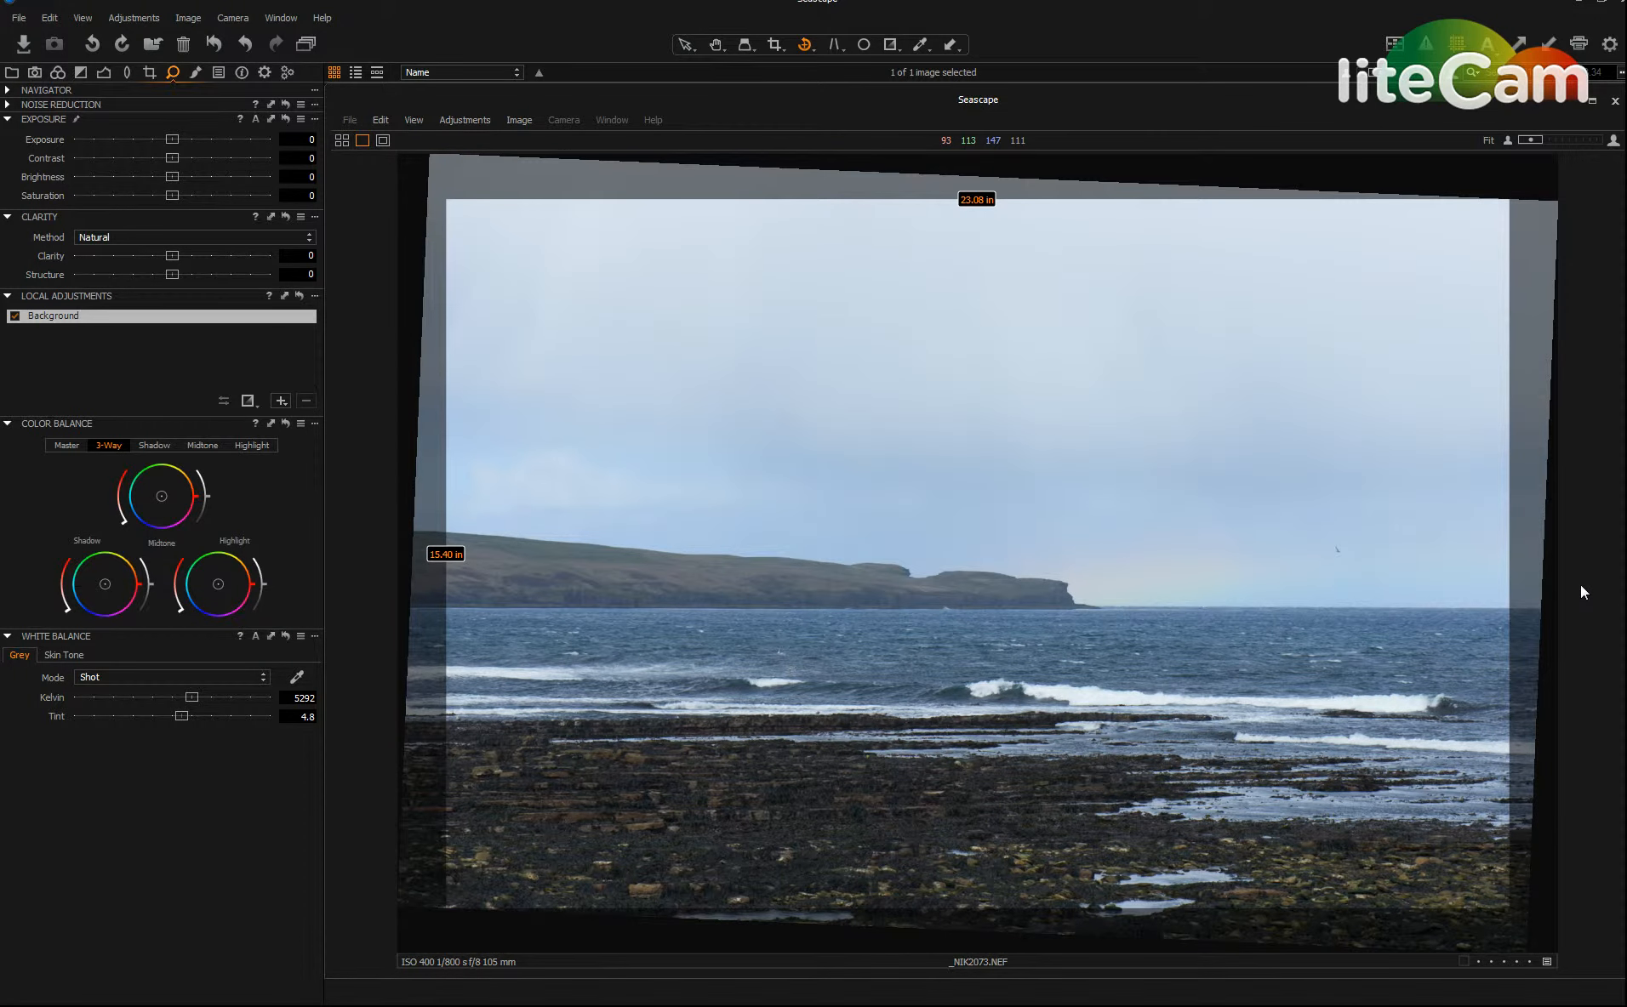
click(681, 39)
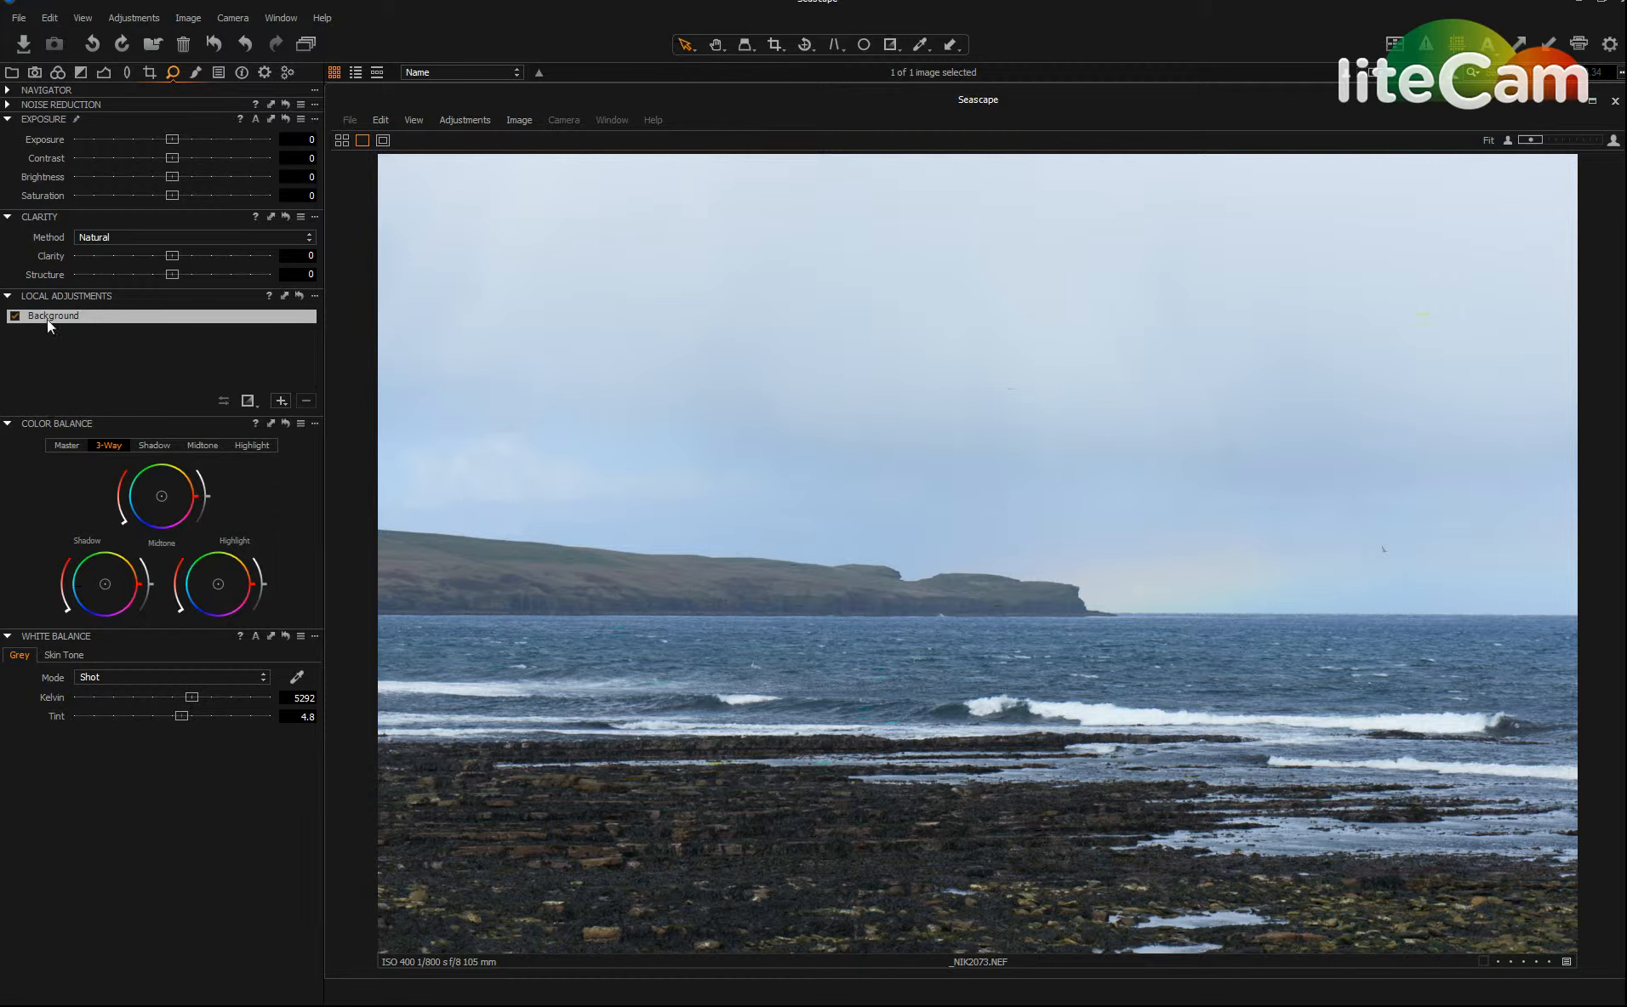
Step: Add a new adjustment layer and invert its empty mask to cover the whole image, checking the mask overlay
click(283, 401)
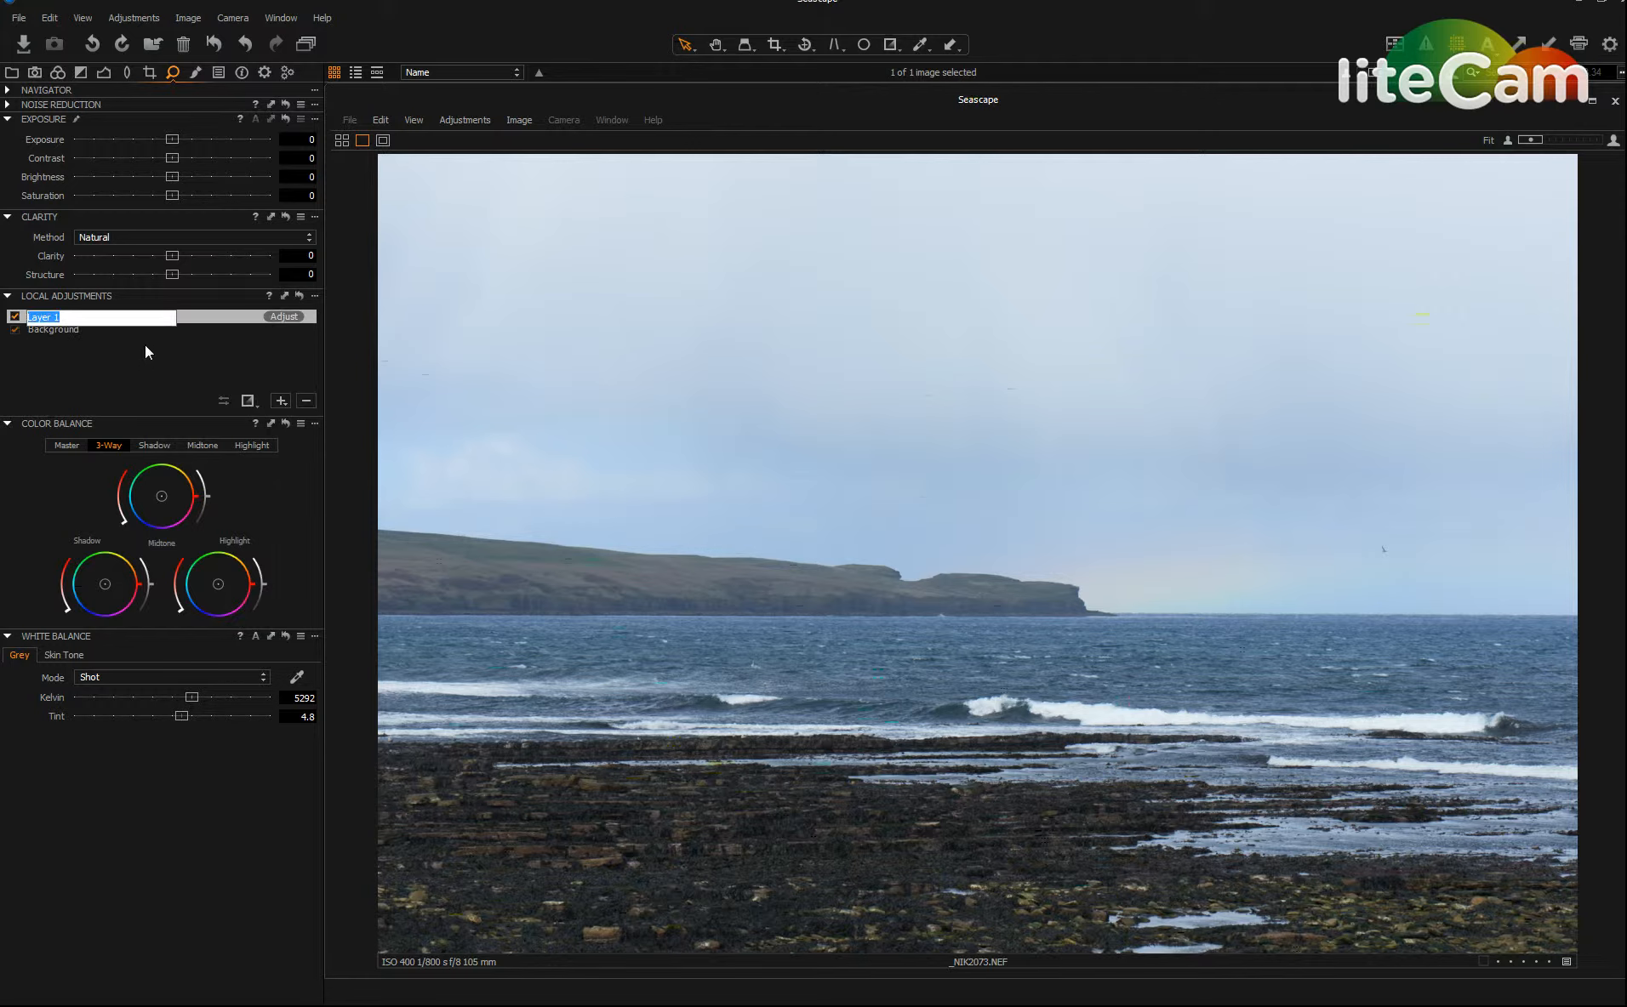
click(196, 315)
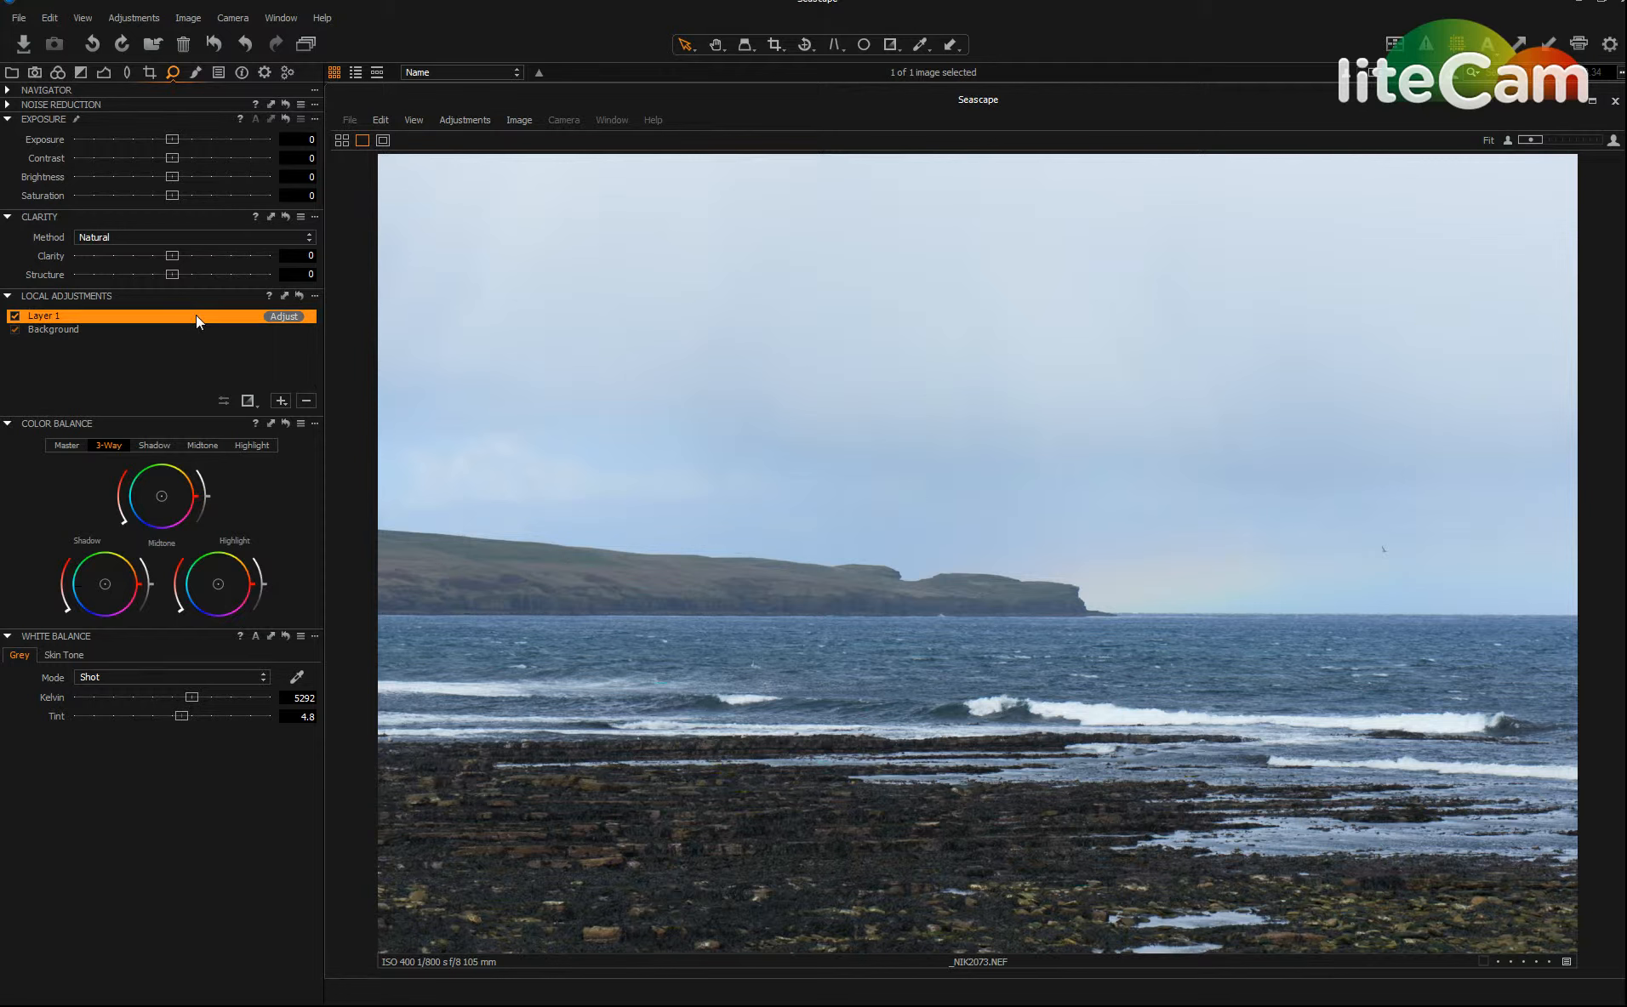
click(284, 318)
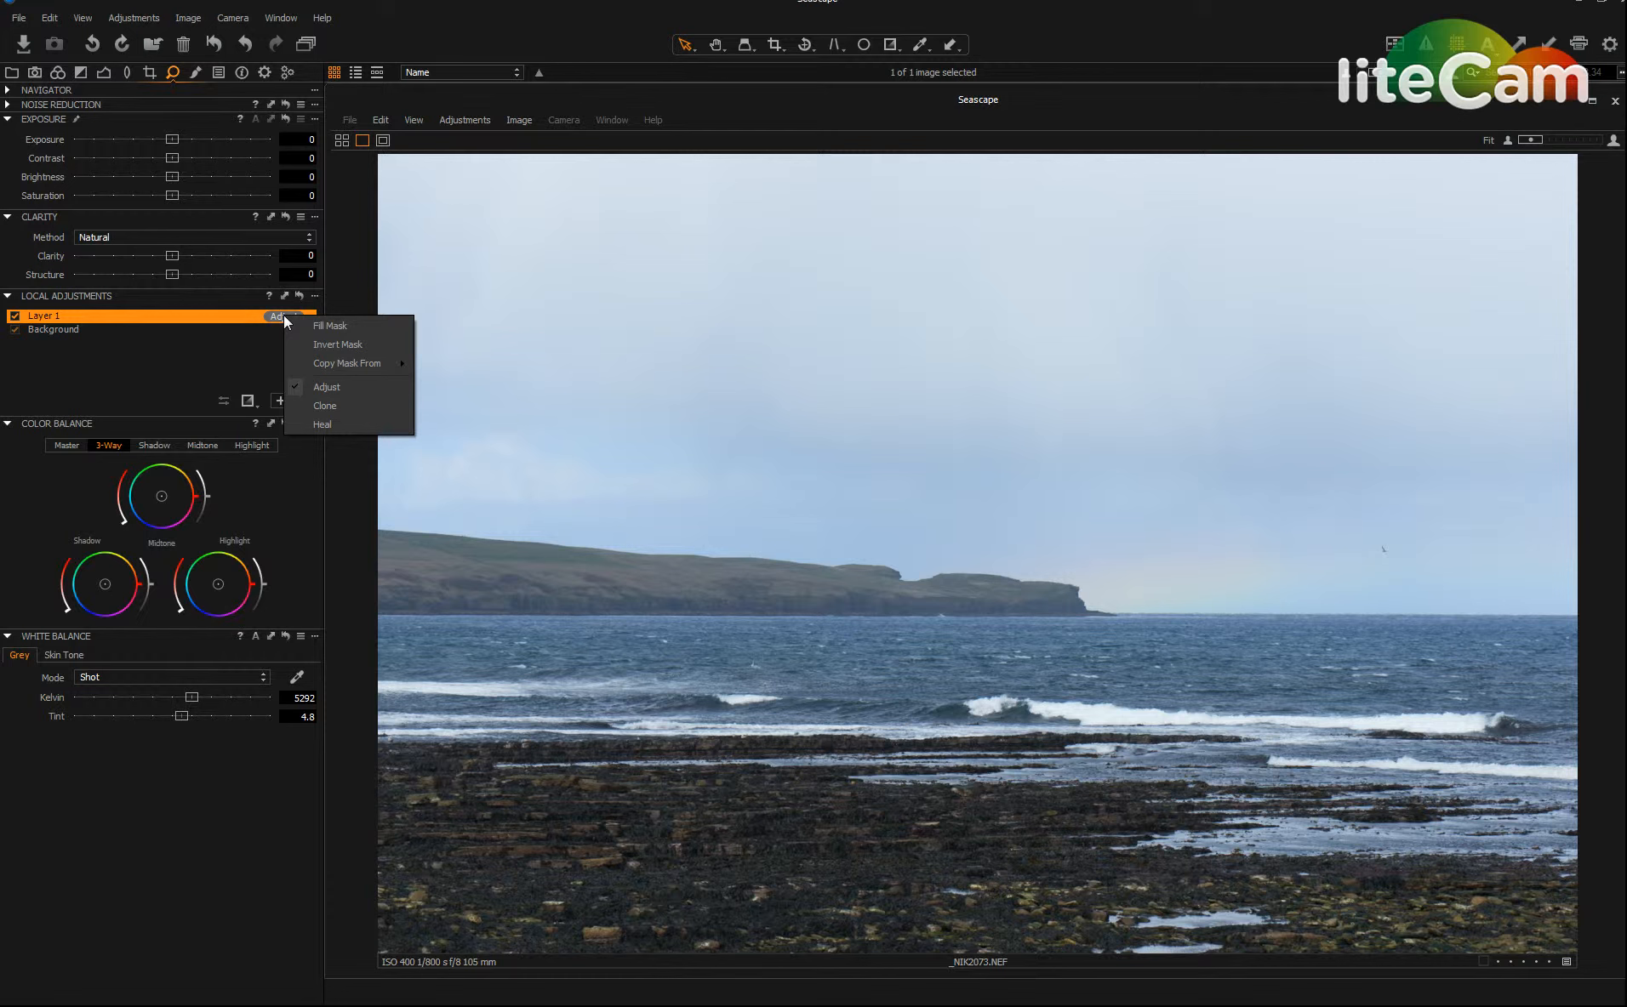
click(359, 345)
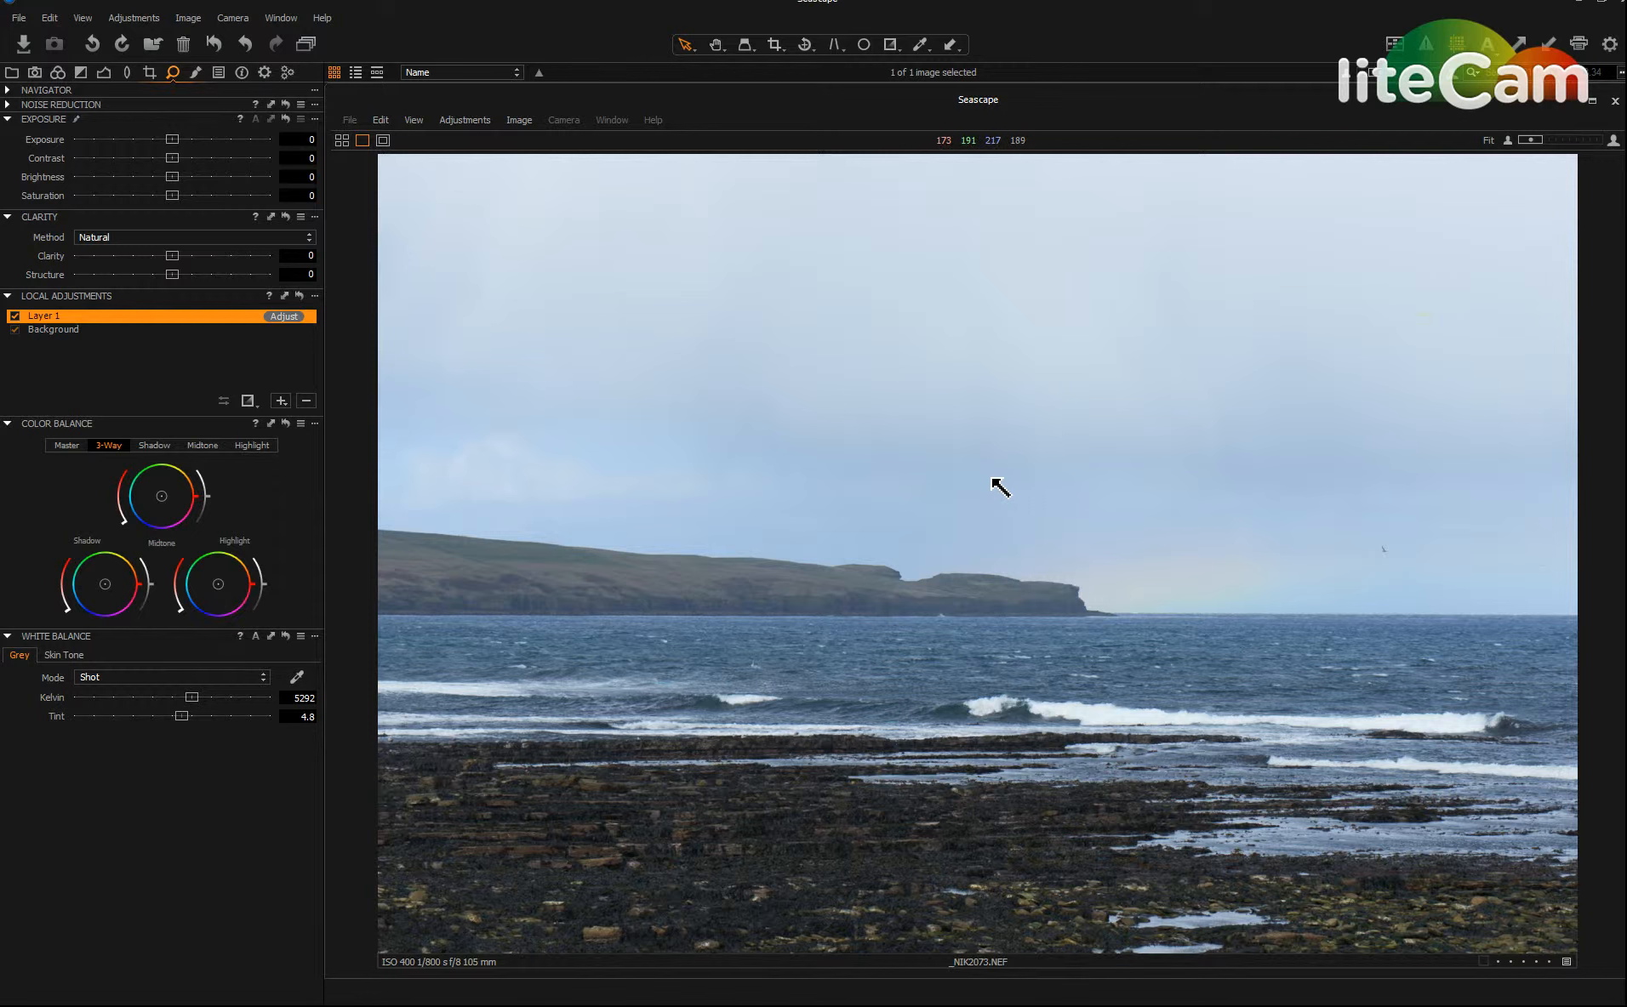
key(m)
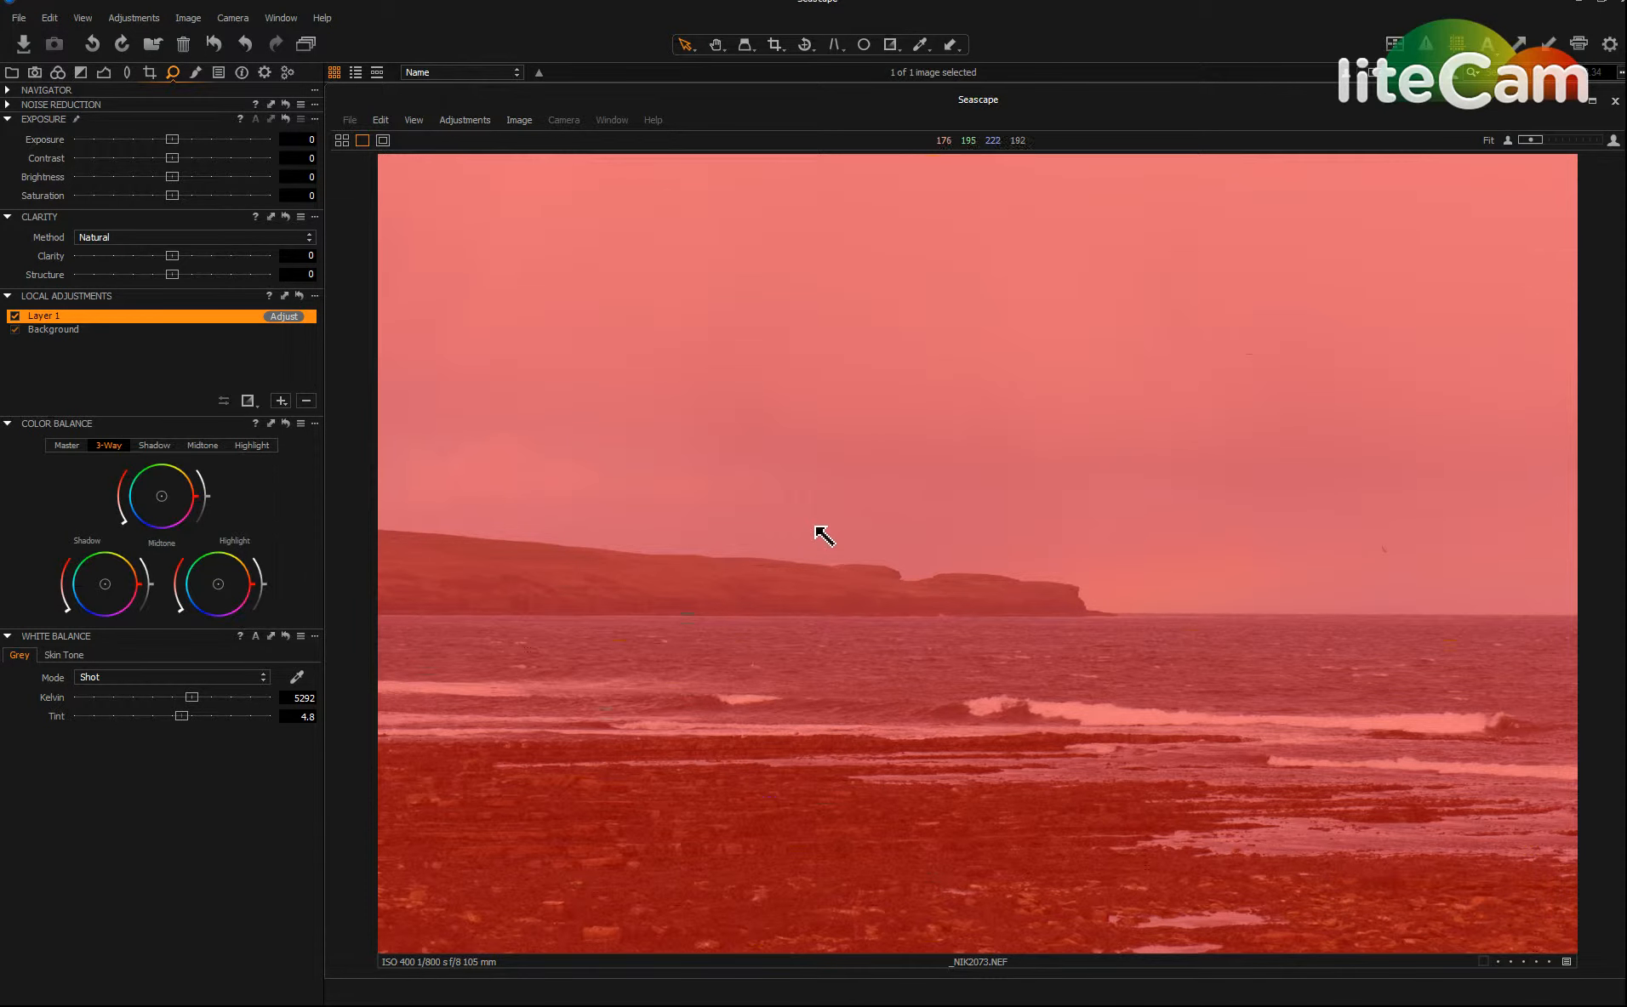
key(m)
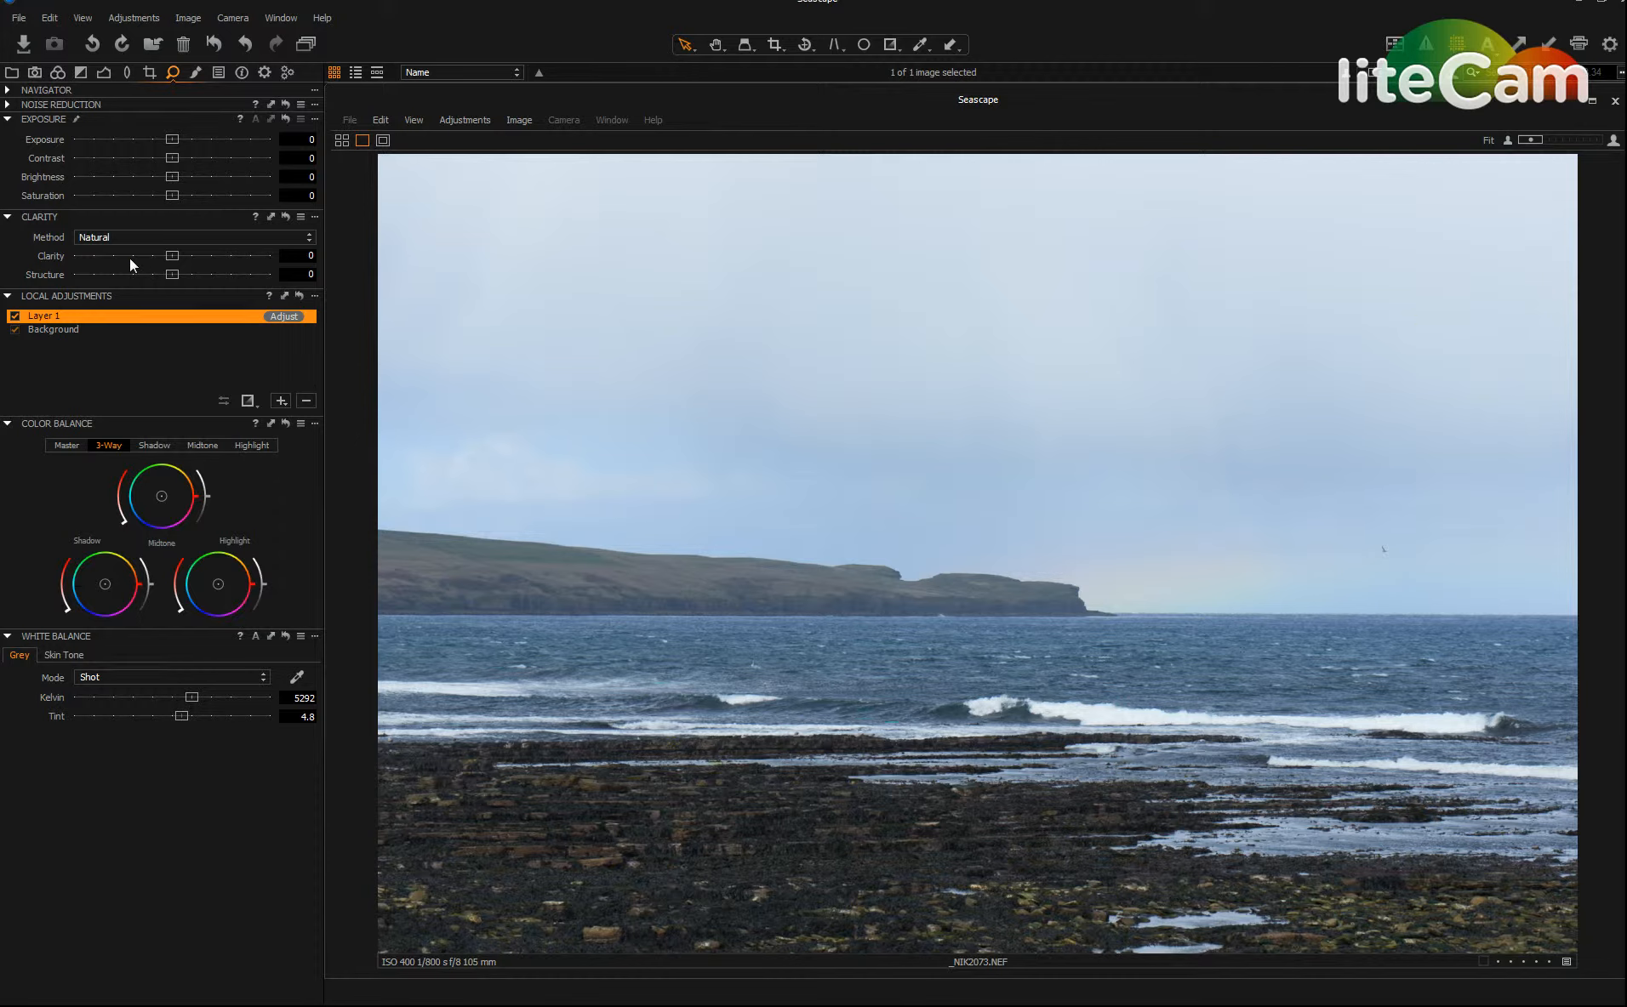
Step: Set the full-image layer's clarity to 39 and structure to 58 with the Natural method
click(211, 255)
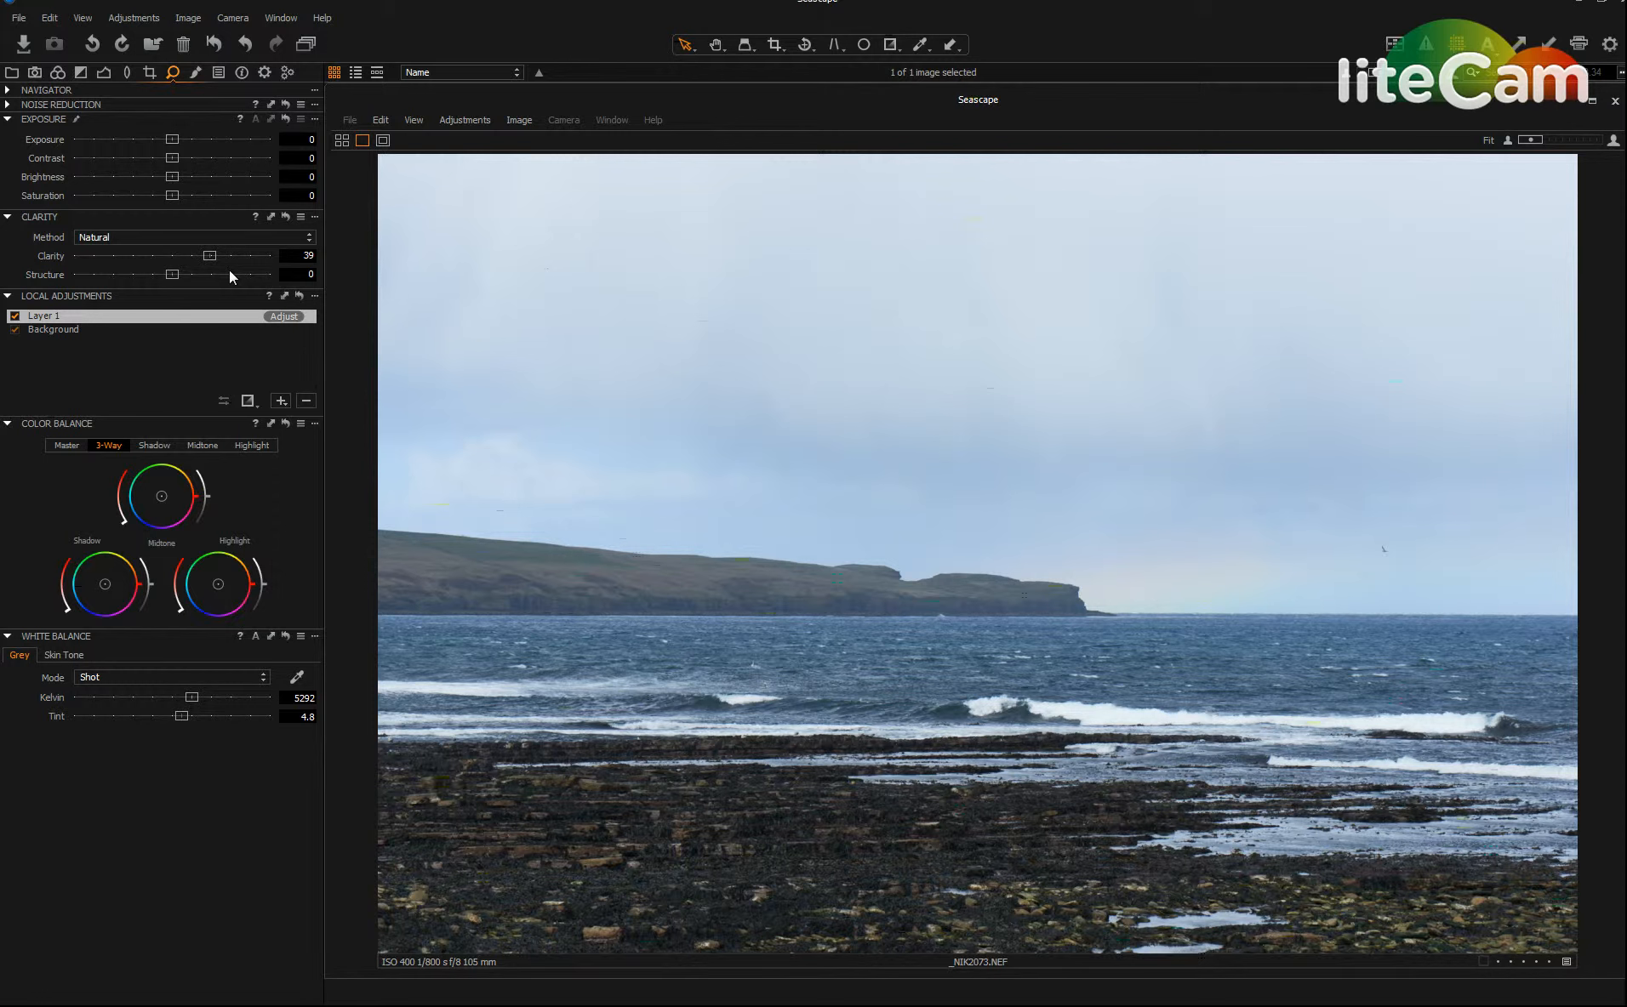
click(229, 272)
Step: Add another adjustment layer and name it headland
click(281, 401)
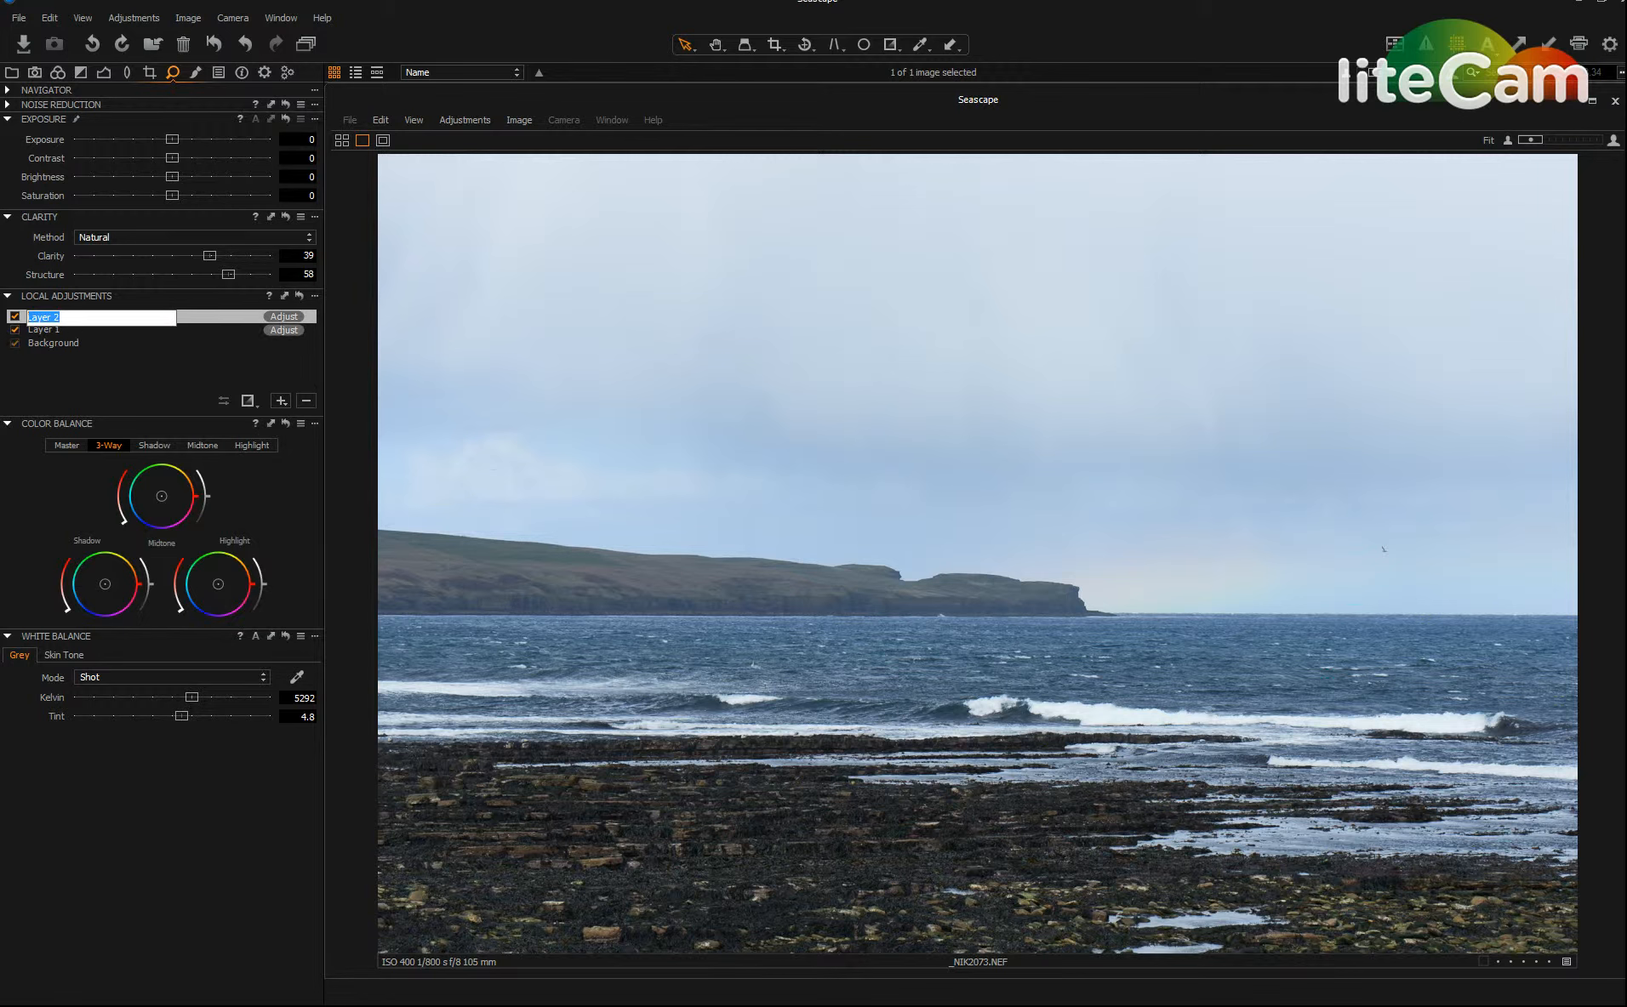
text(headland)
Step: Paint a mask outline around the headland with a resized Draw Mask brush, displaying the mask only when drawing
click(252, 406)
click(285, 423)
text([[)
text([[[[[)
text(]]]]]]]]]]]]]]]]]]]]]]]]]]]]]]]]]]]]]]]]]]])
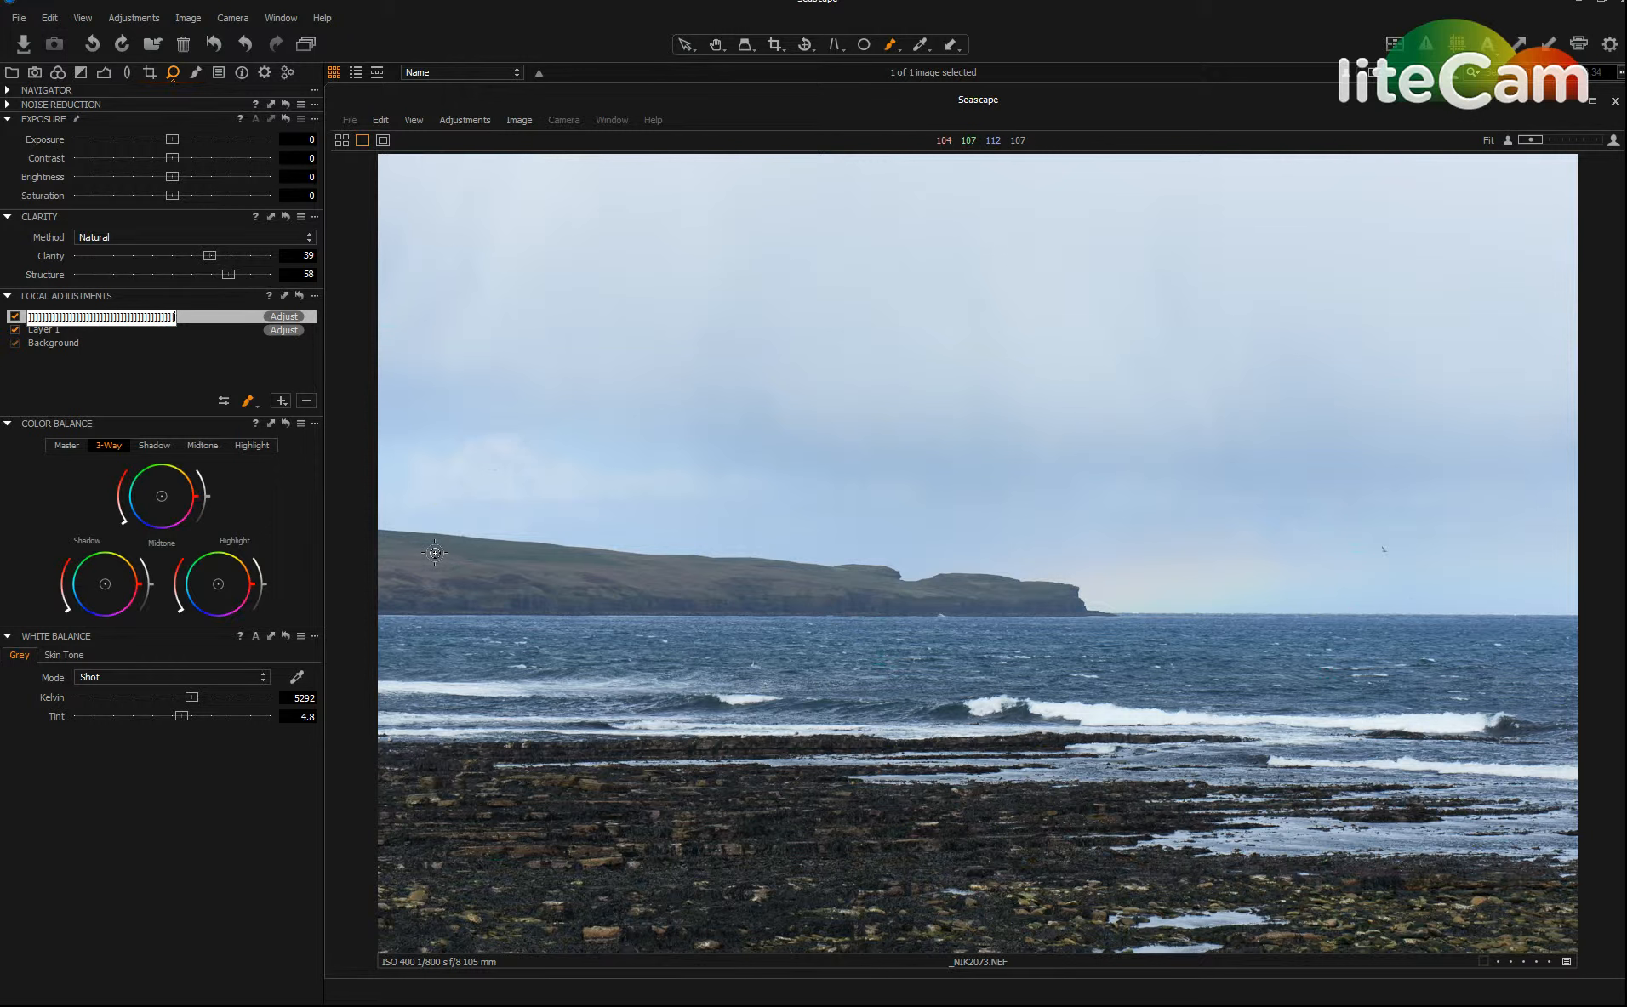
text([[[[[[[[[[[[[[[[[[[[[[[[)
click(253, 406)
click(298, 501)
click(397, 540)
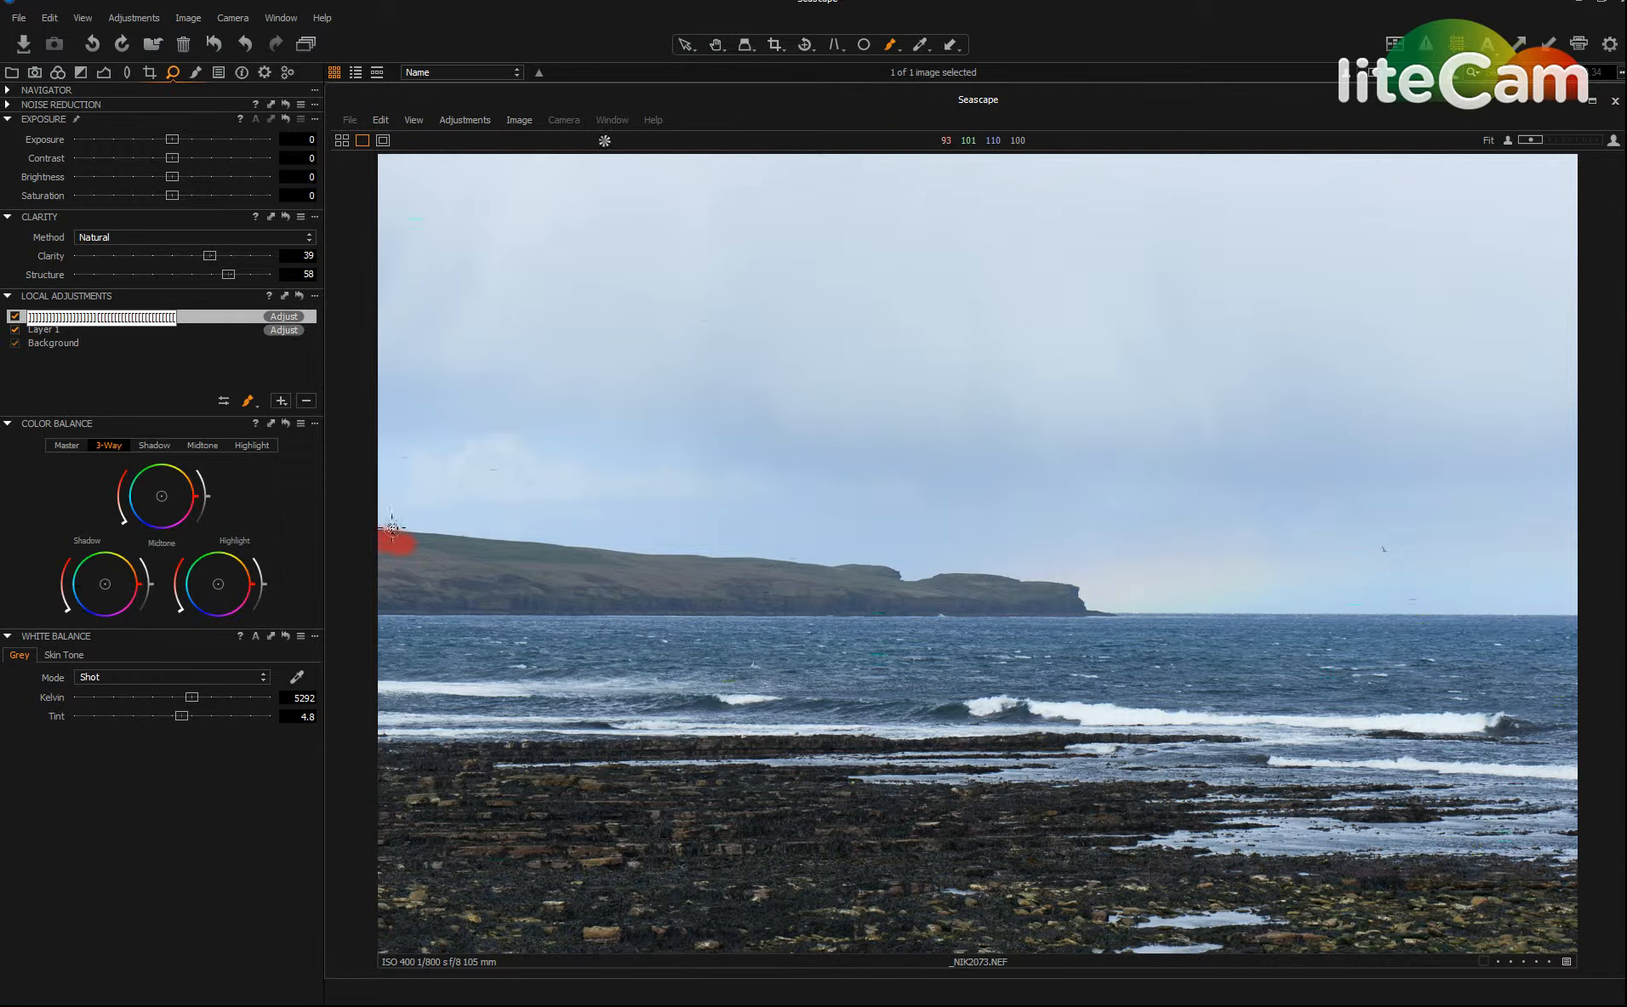
mouse_move(393, 529)
mouse_down()
mouse_move(878, 564)
mouse_move(888, 581)
mouse_move(960, 574)
mouse_move(1078, 597)
mouse_move(370, 594)
mouse_move(372, 529)
mouse_up()
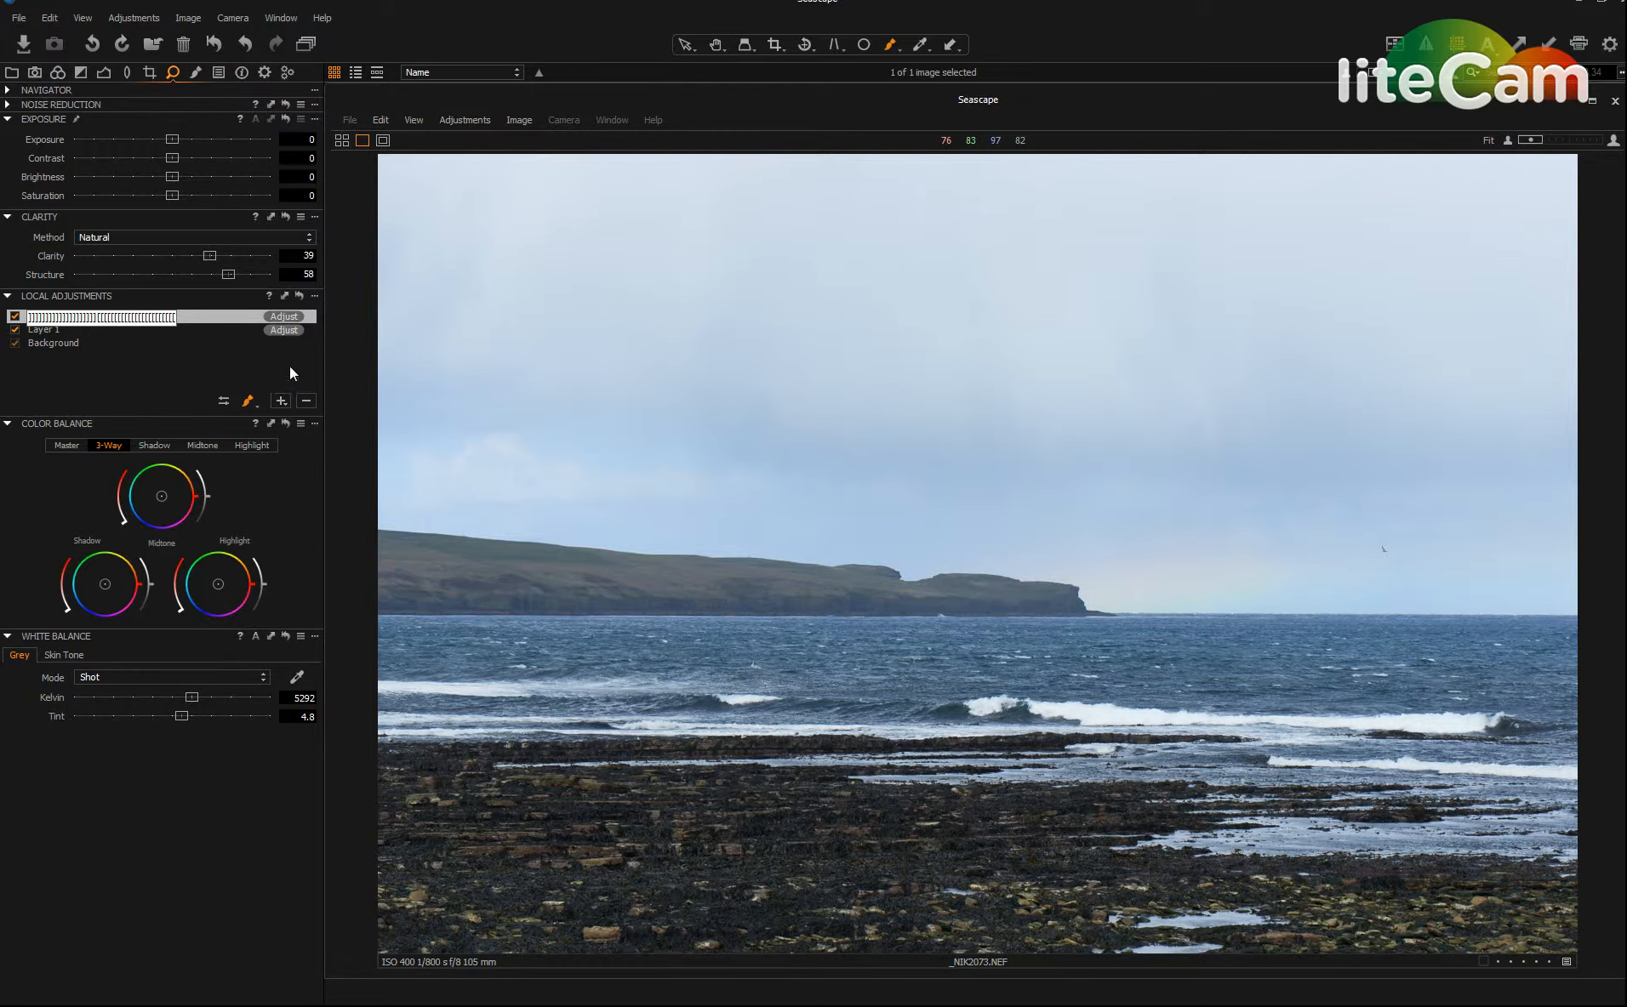
Step: Fill the inside of the painted headland outline to complete the layer's mask
click(314, 296)
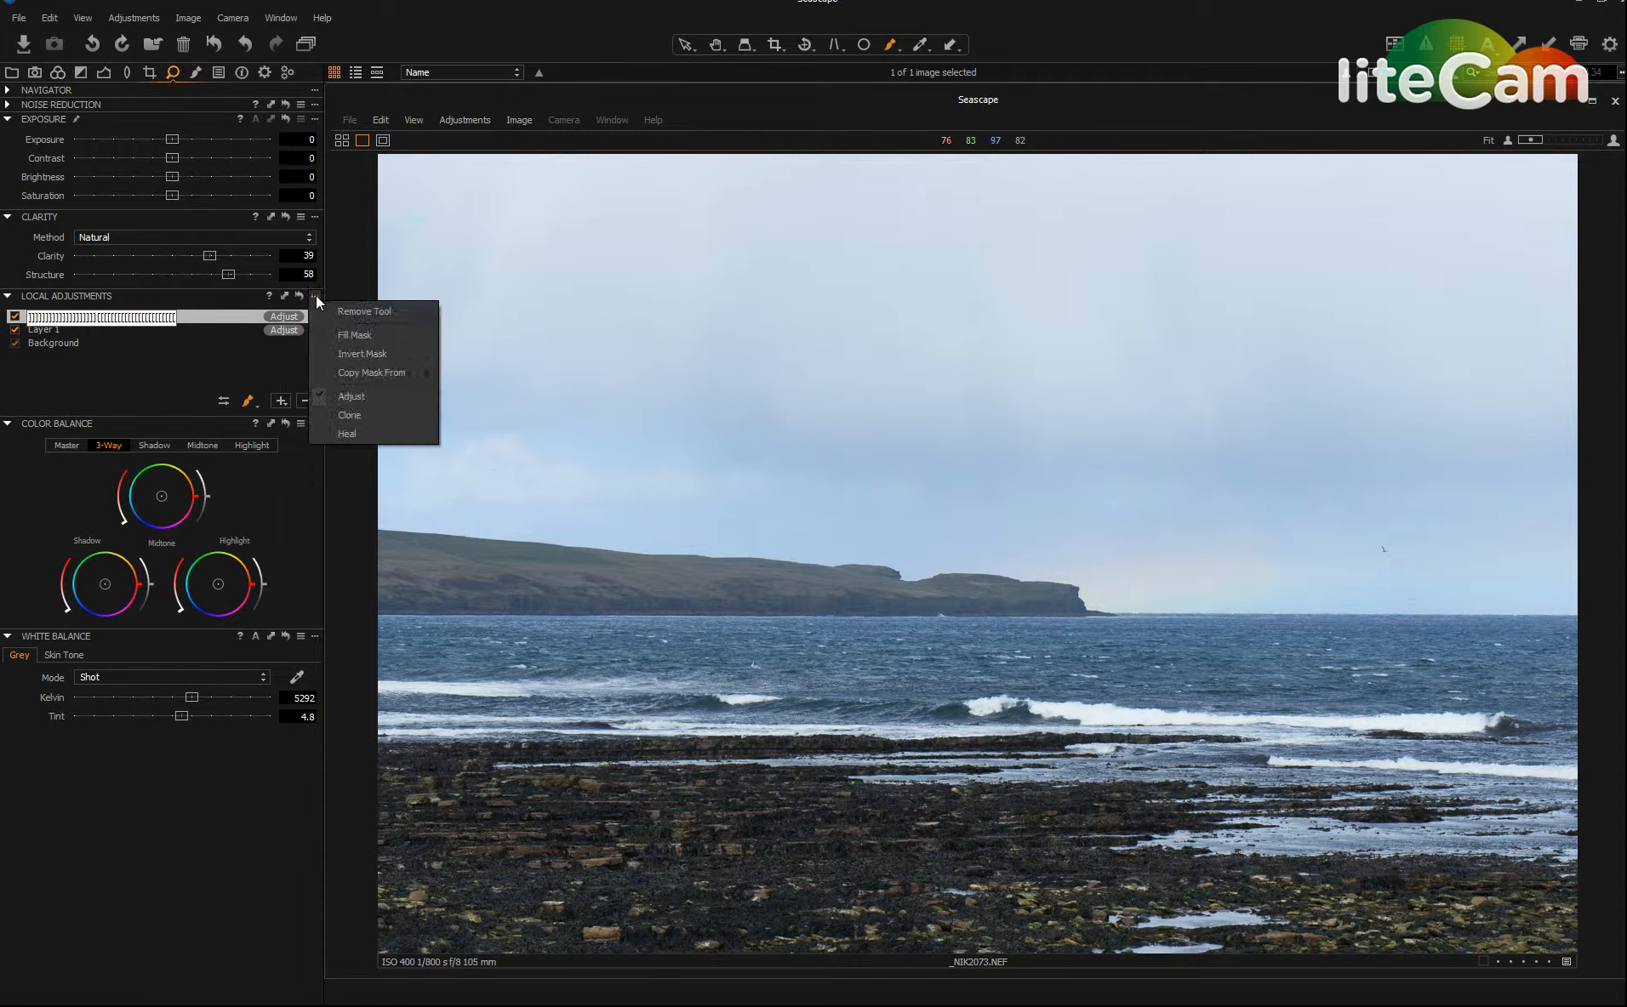
click(370, 336)
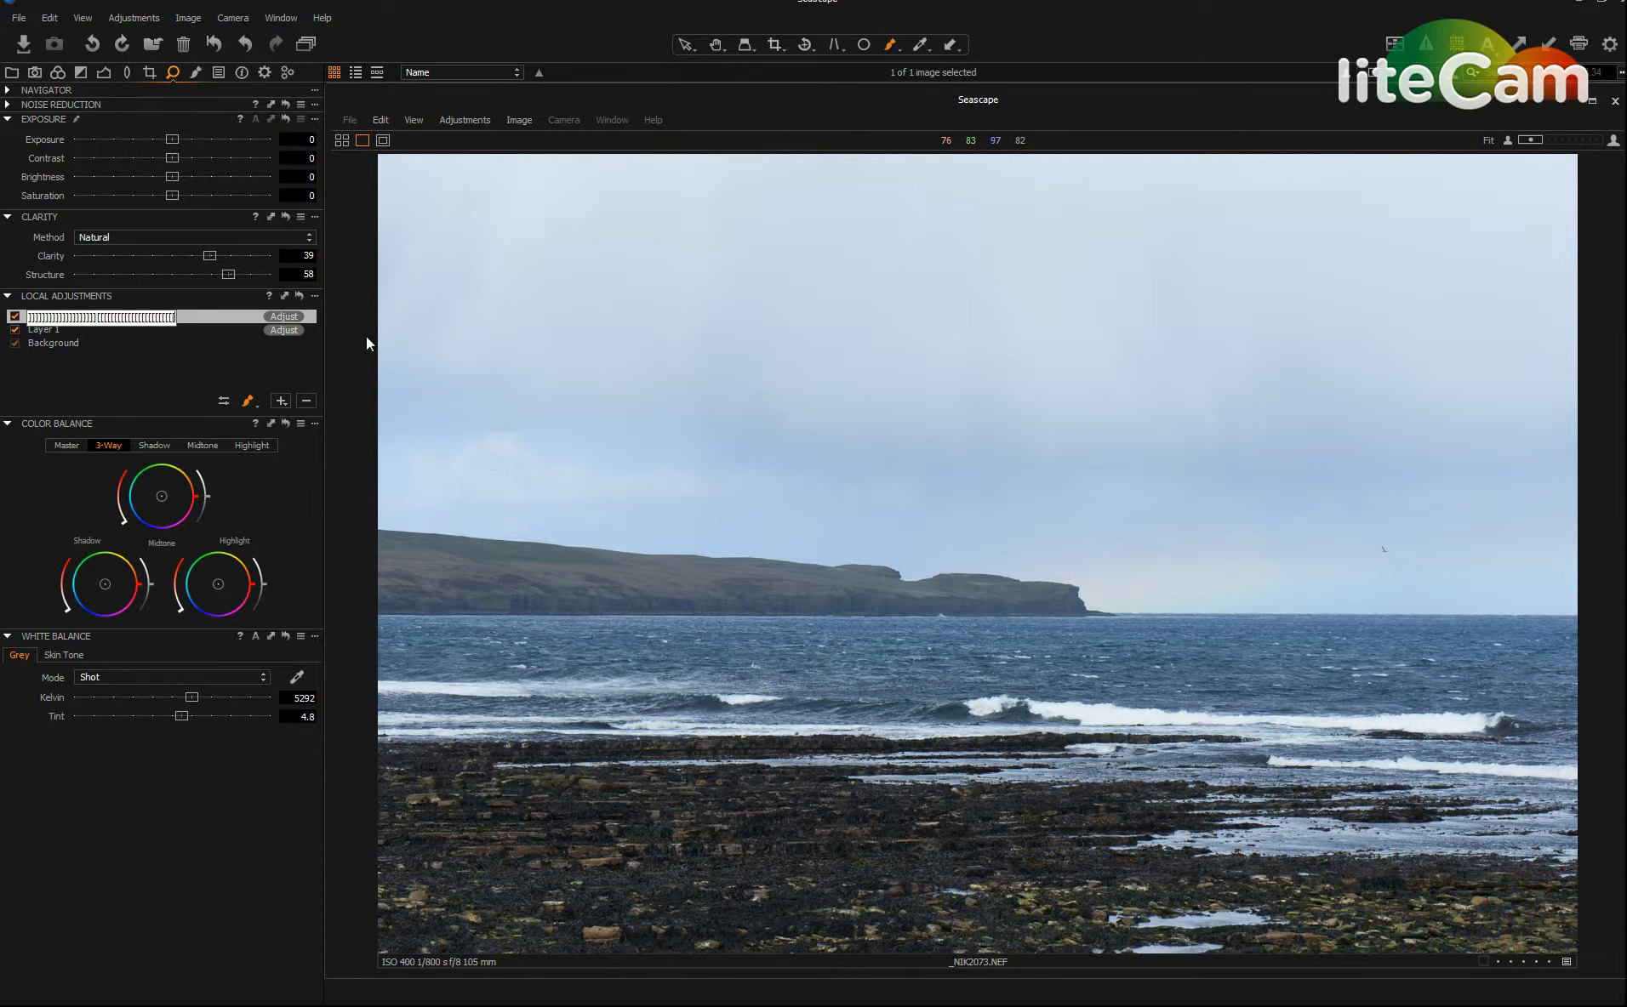
text(mmmmm)
key(Return)
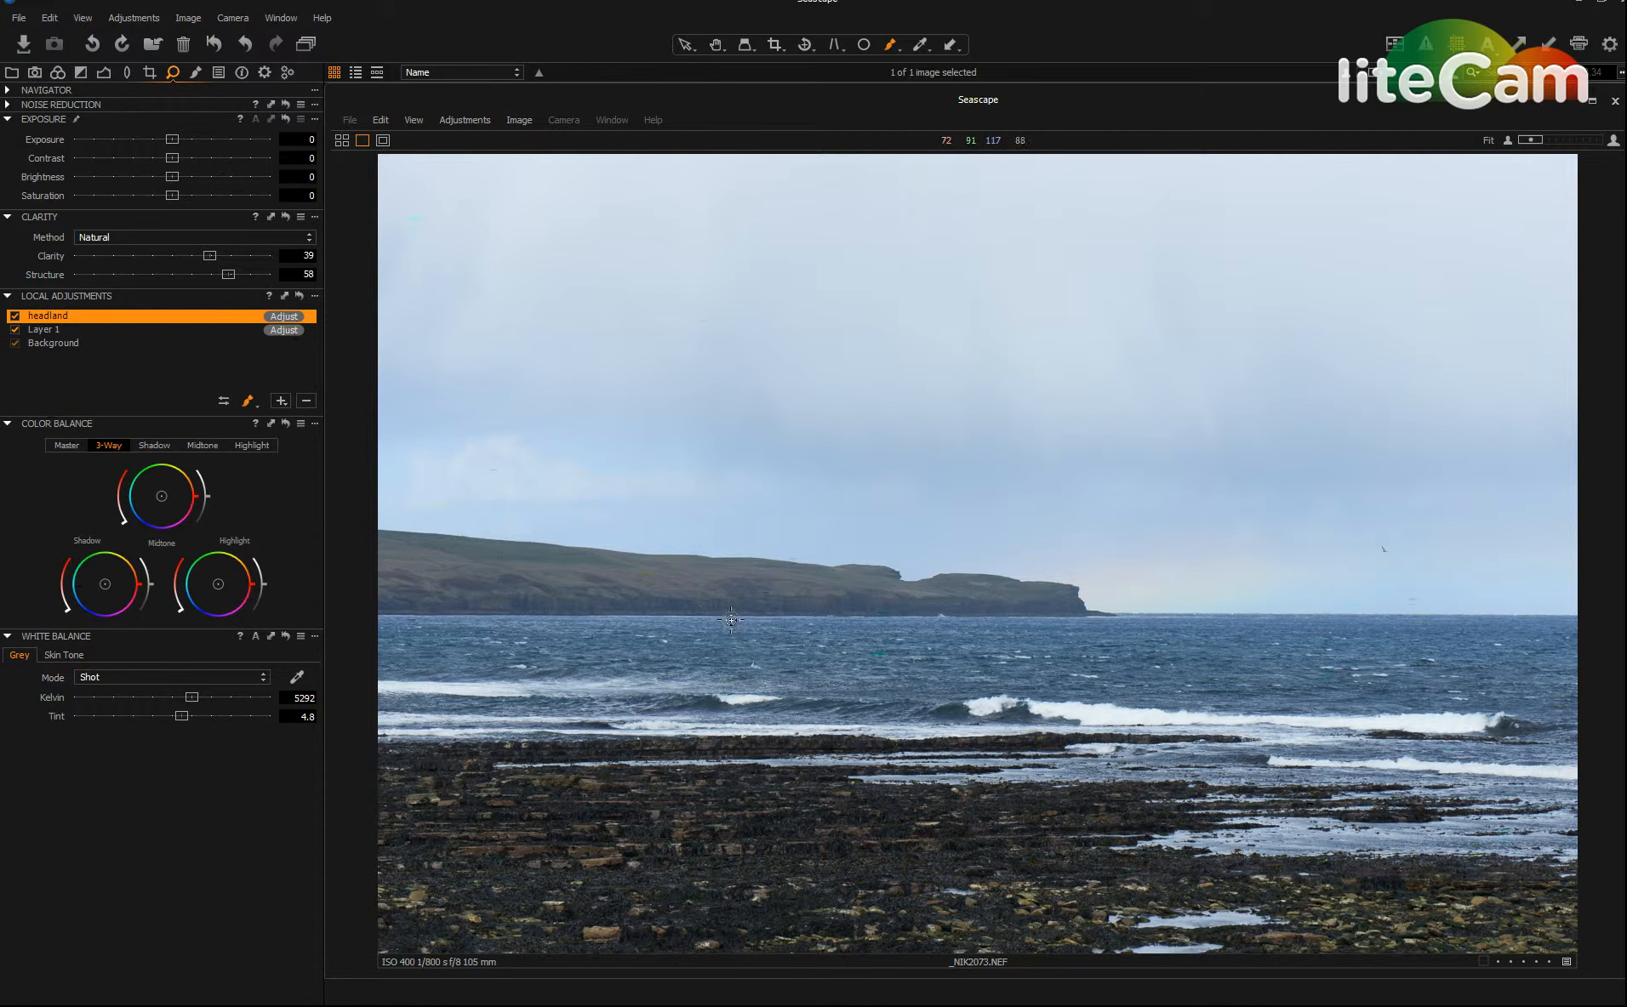
Step: Check the headland mask overlay, paint the gaps along its top edge and erase the overspill into the sky
key(m)
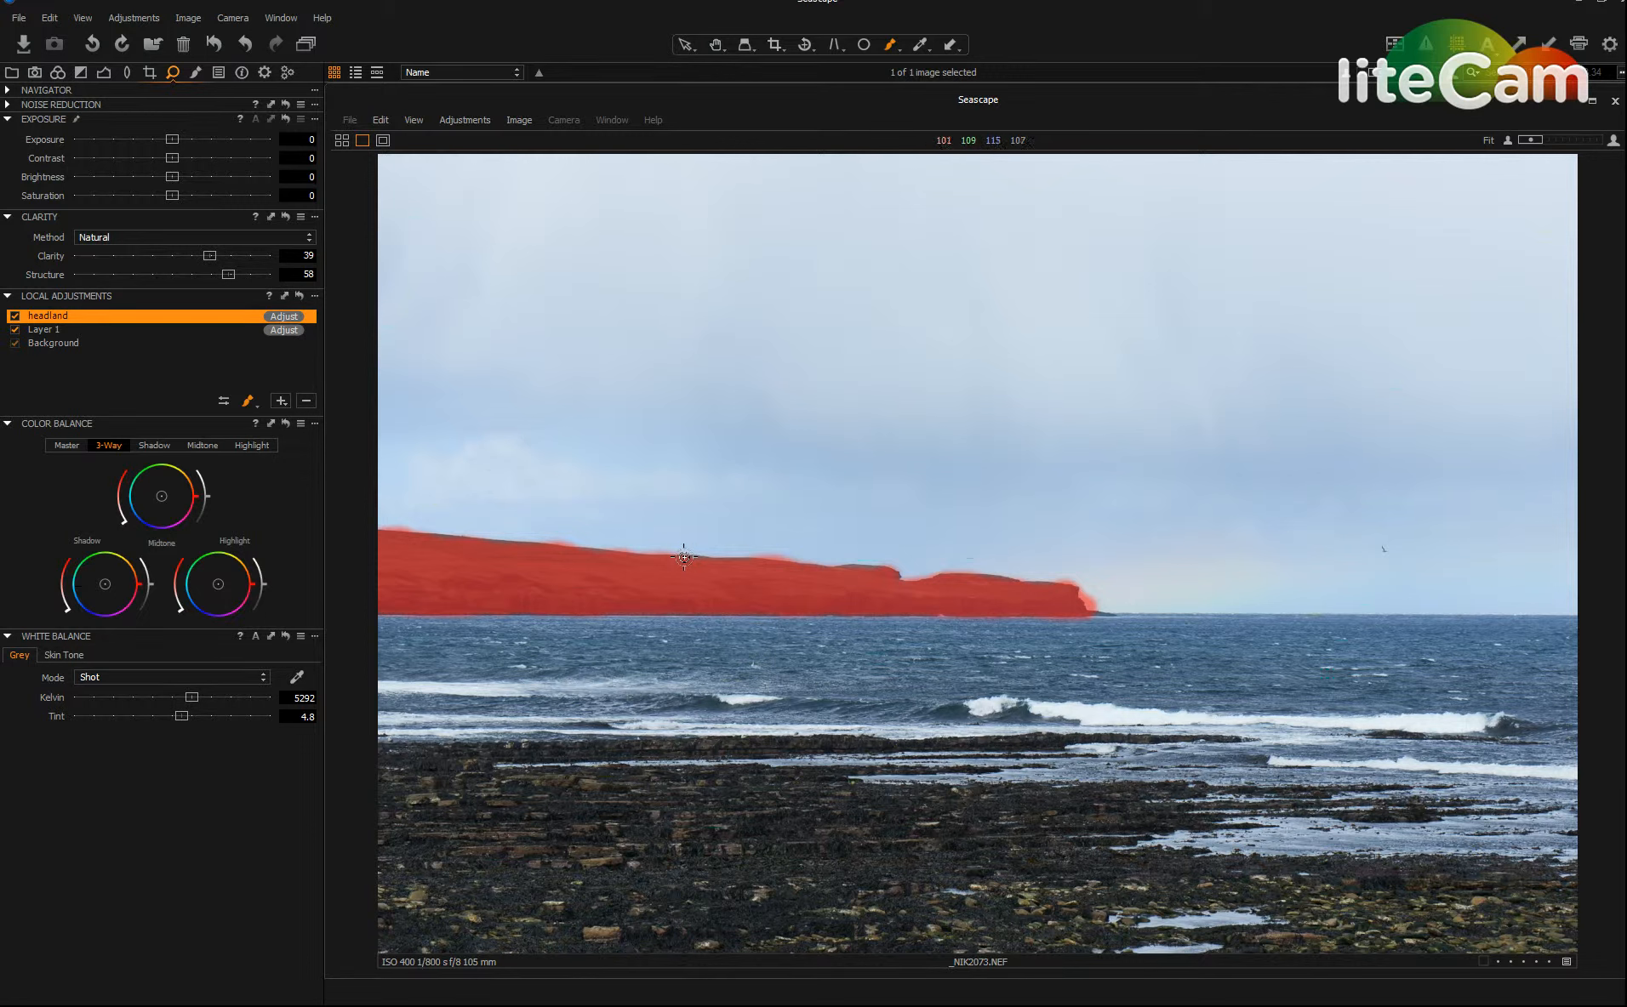
drag(674, 556, 712, 558)
drag(835, 564, 872, 565)
drag(975, 572, 1007, 574)
click(255, 406)
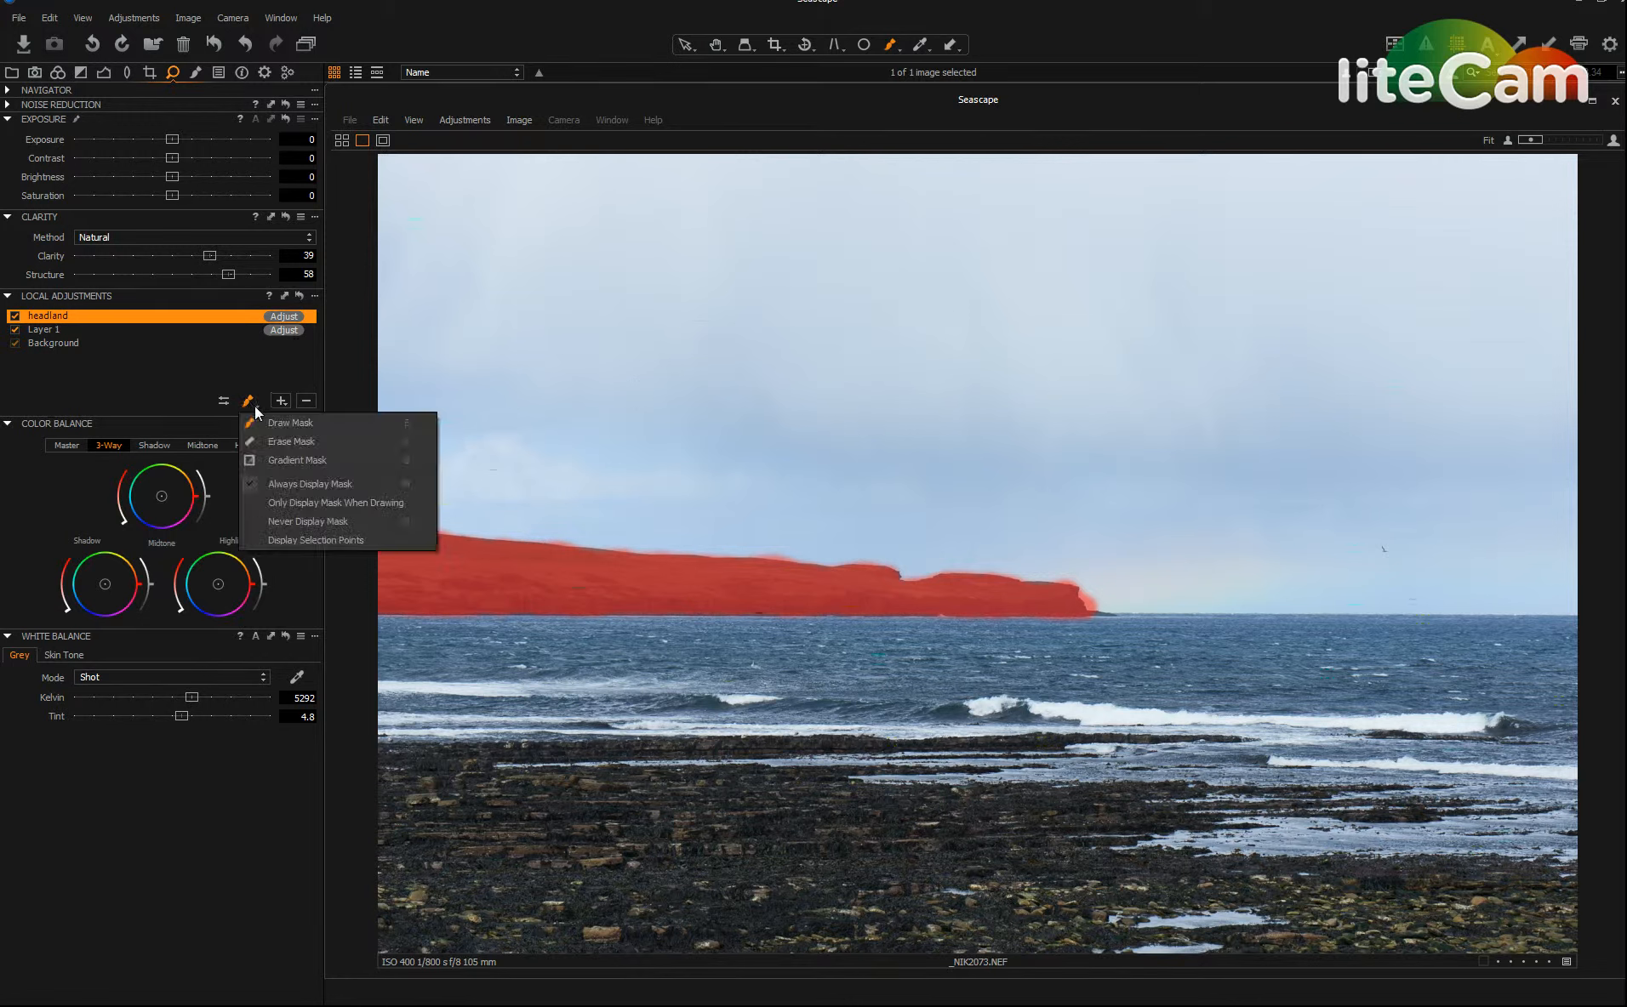
click(290, 441)
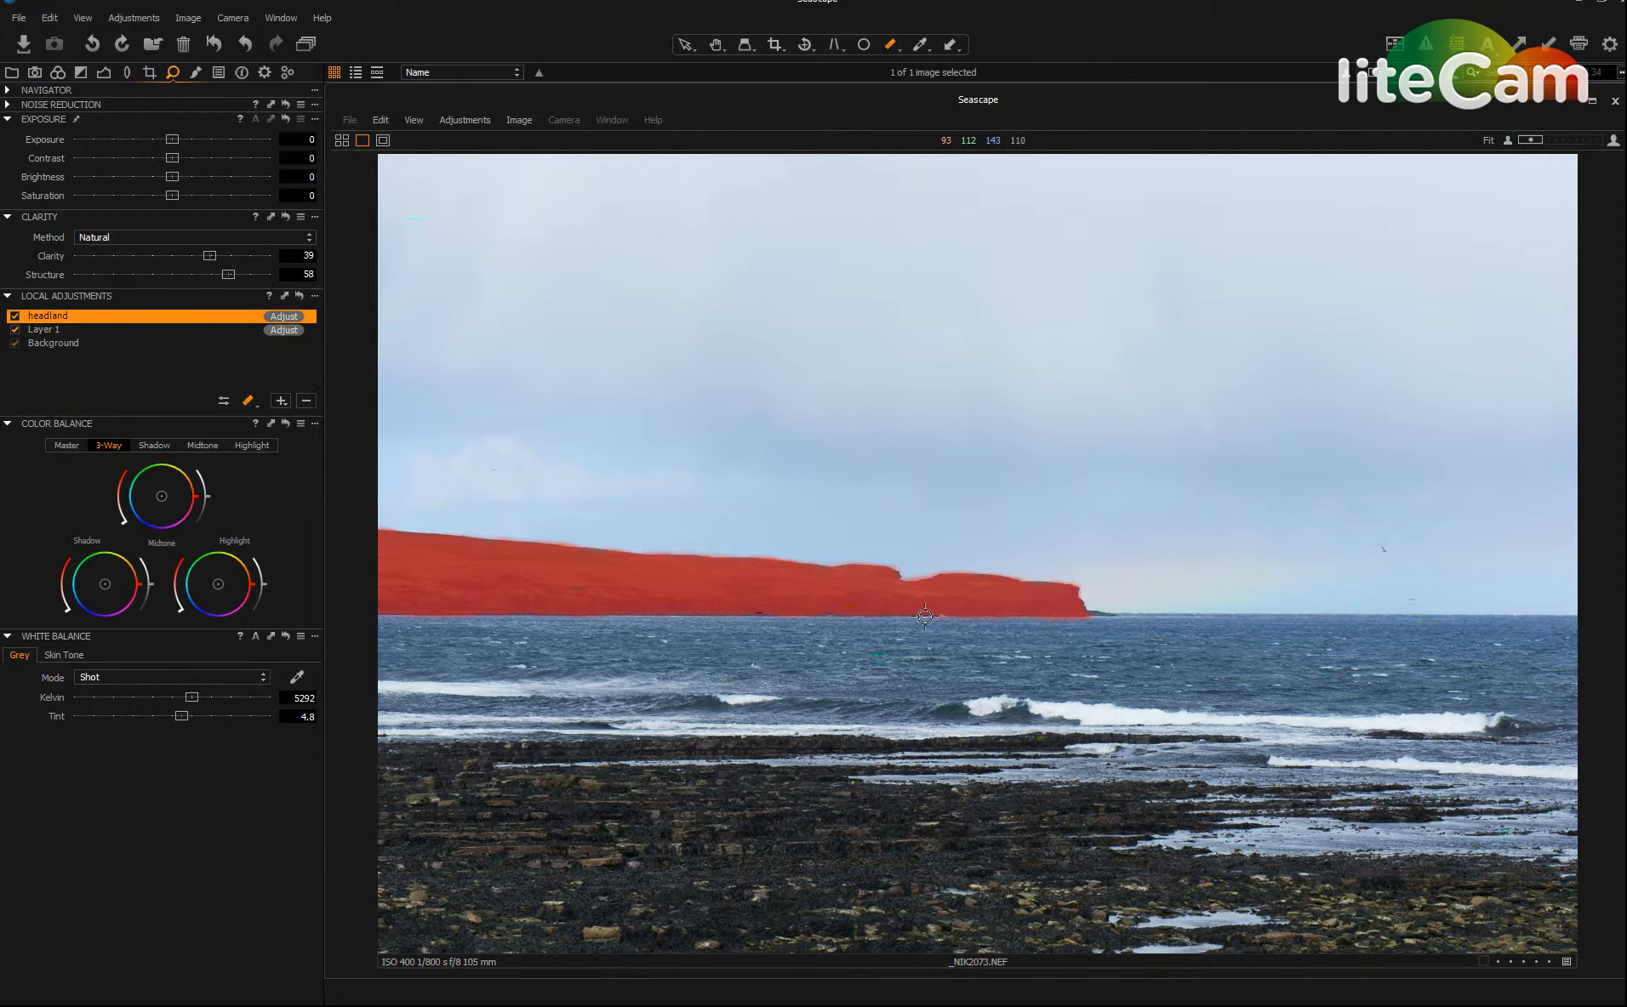
key(m)
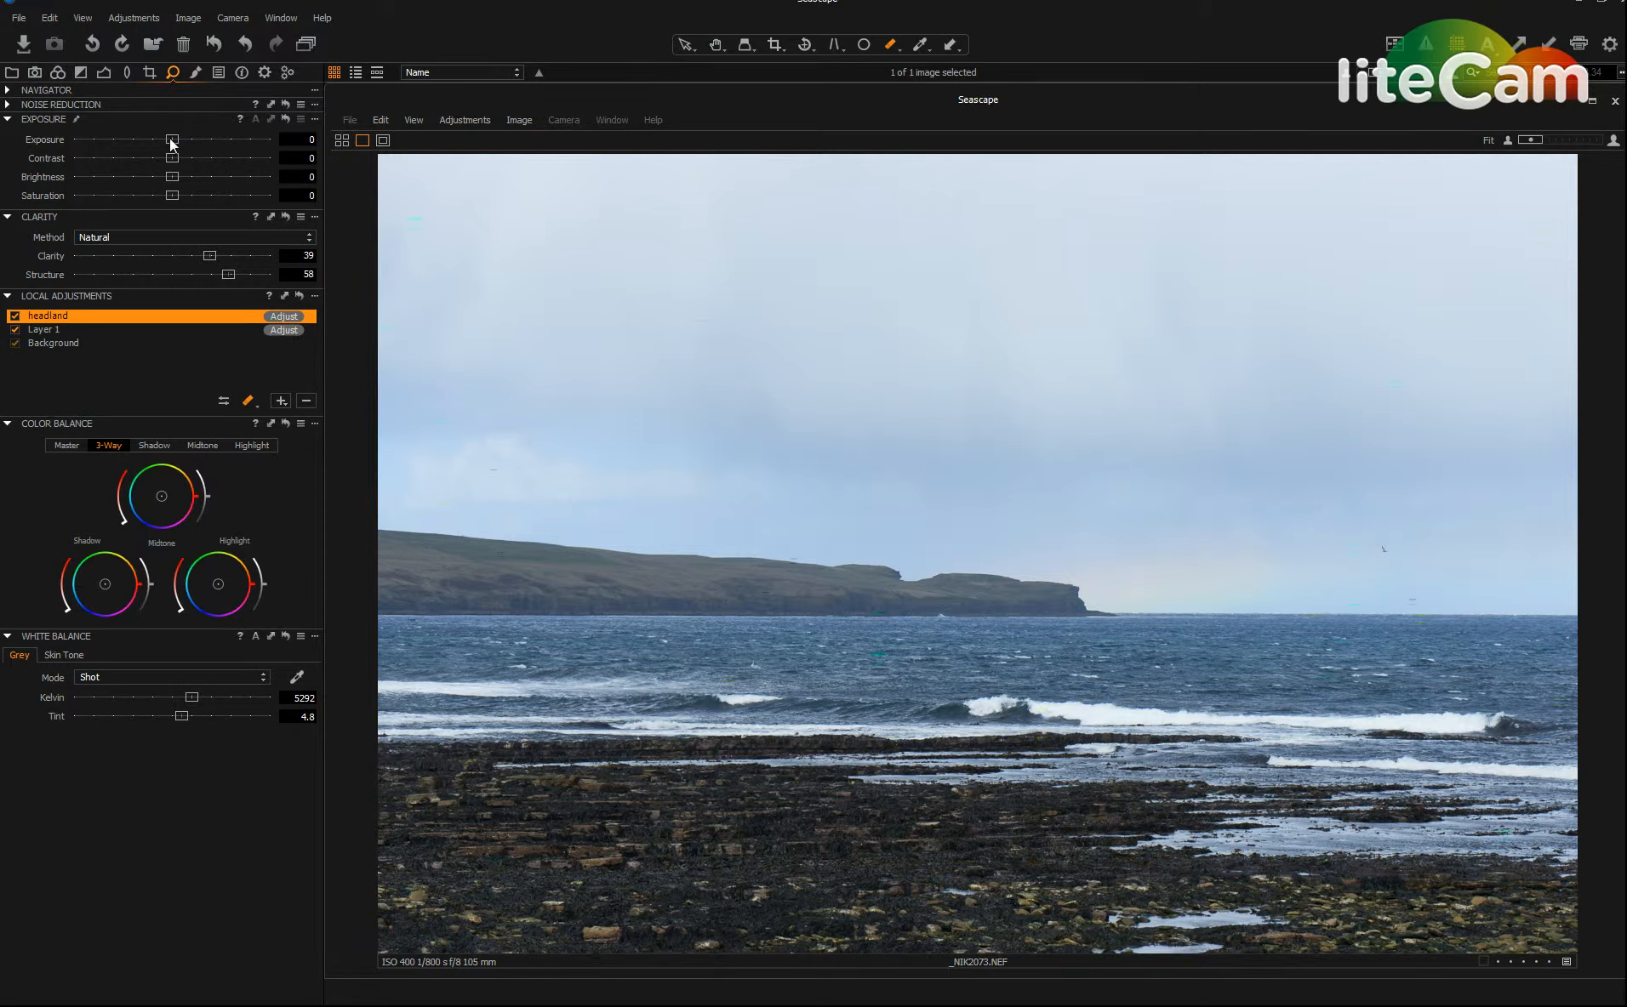
Step: Set the headland layer's exposure to -0.21 and its clarity to 58
drag(170, 137, 165, 142)
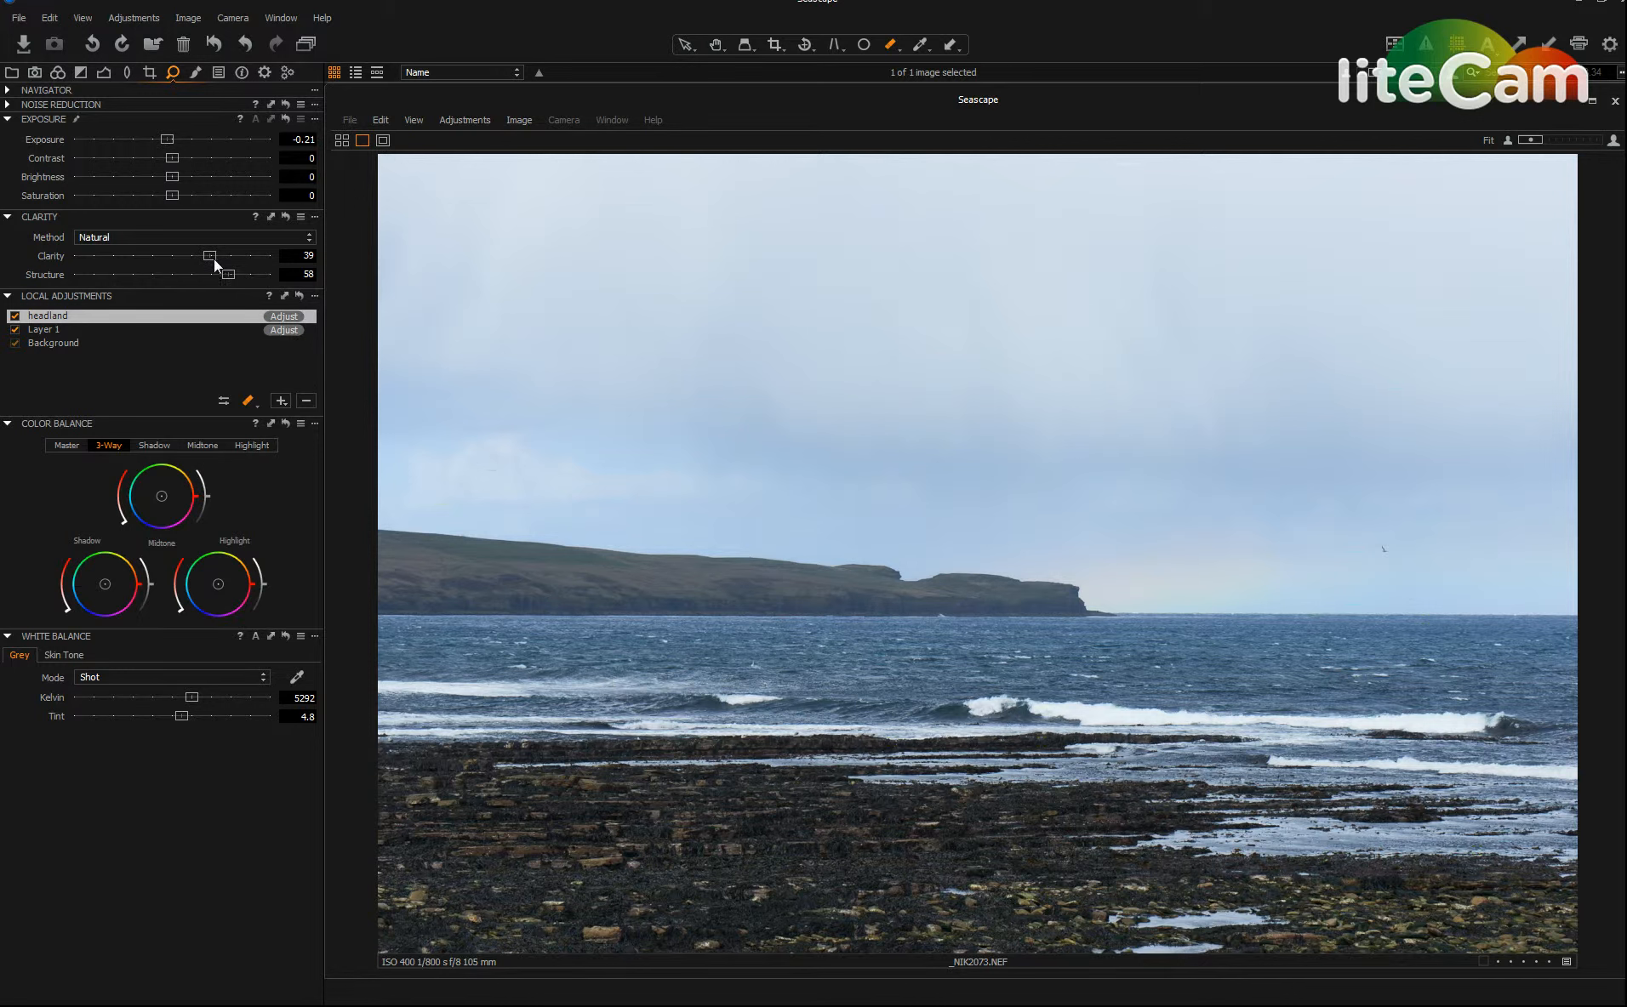
mouse_move(214, 260)
mouse_down()
mouse_move(270, 261)
mouse_move(231, 270)
mouse_up()
Step: Replace the top layer's cluttered name with headland
click(173, 314)
double_click(161, 315)
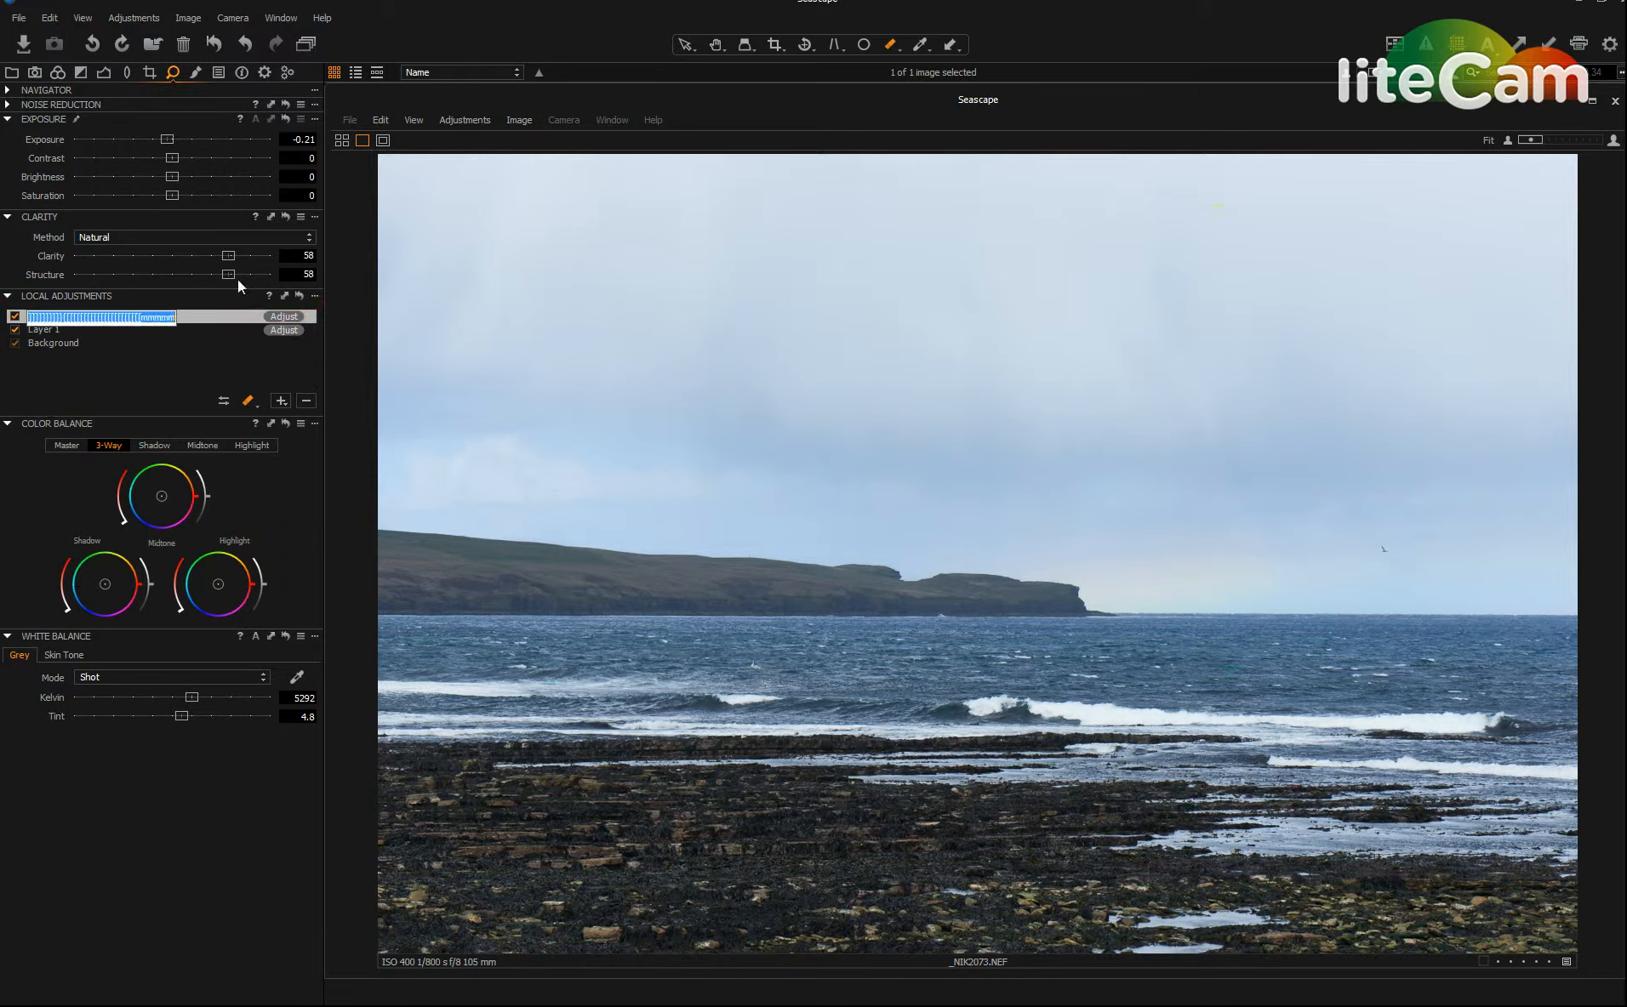
click(193, 314)
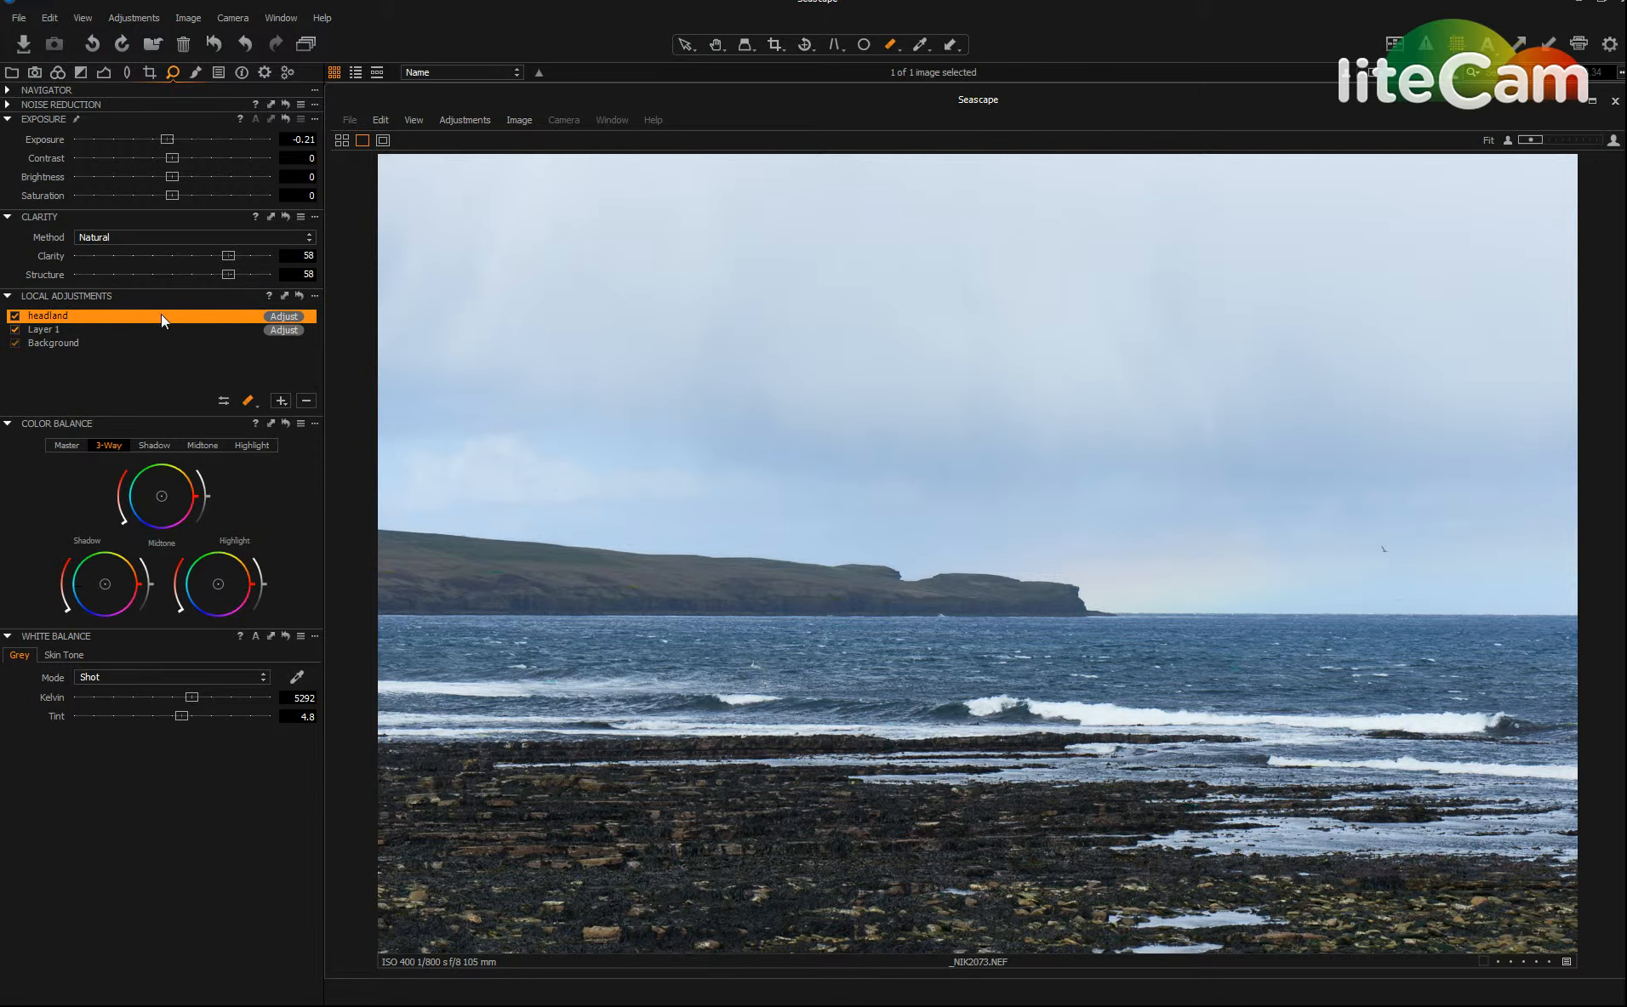
double_click(161, 314)
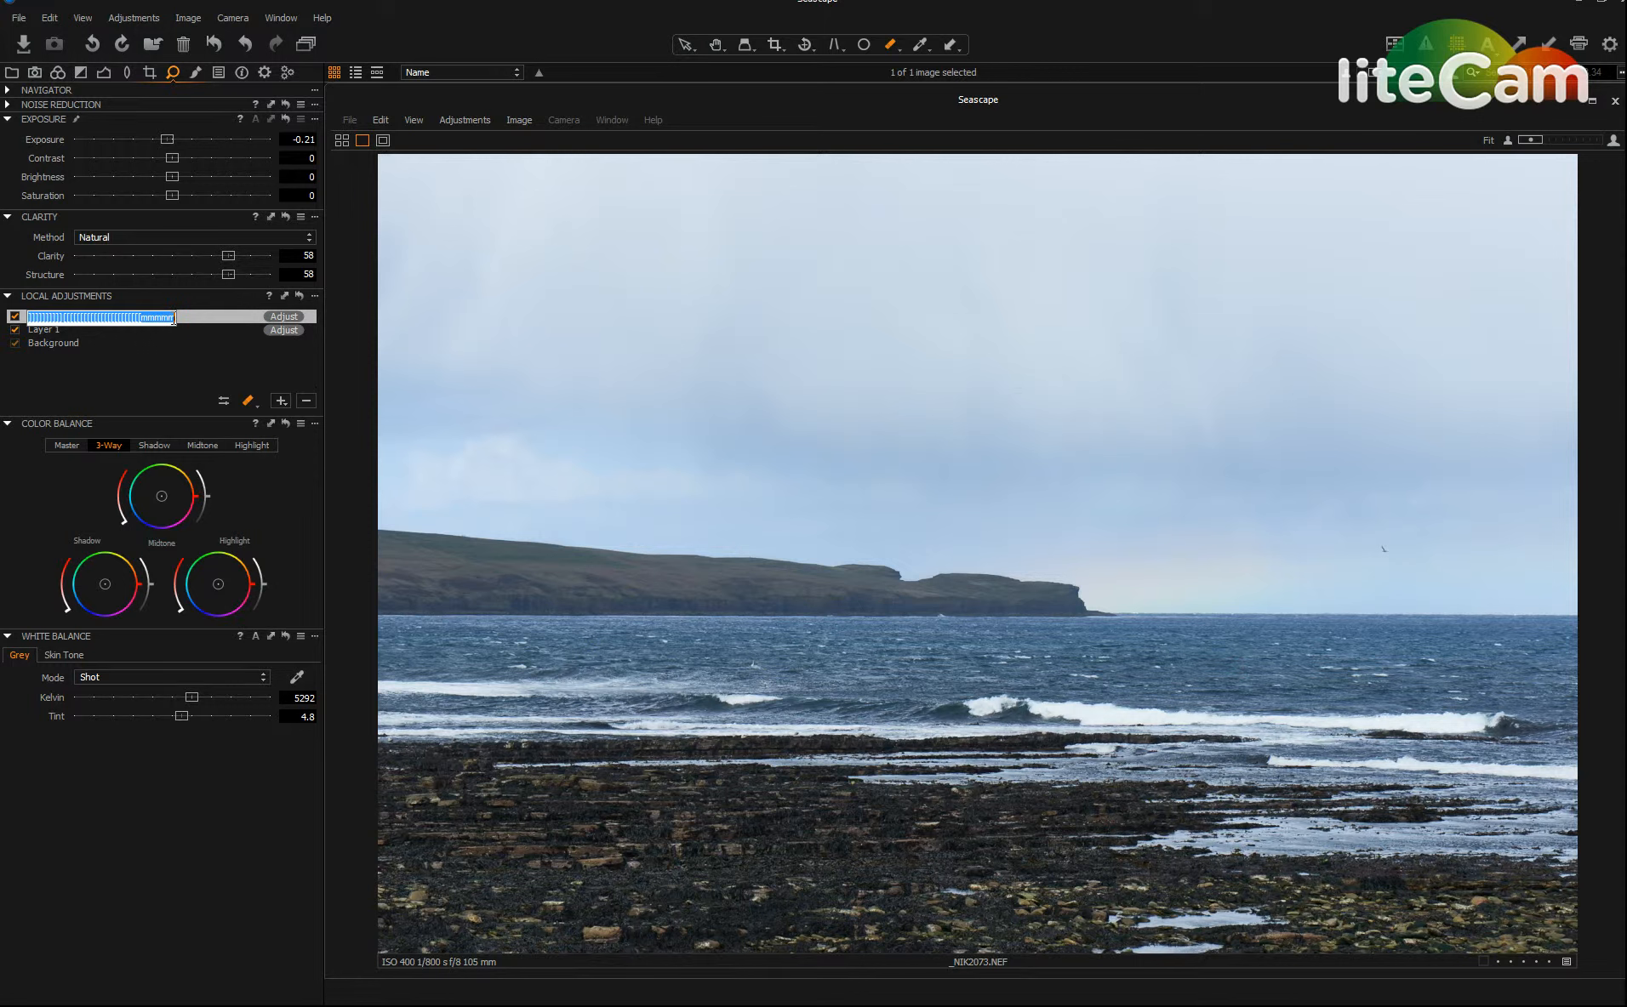
drag(174, 318, 6, 306)
key(BackSpace)
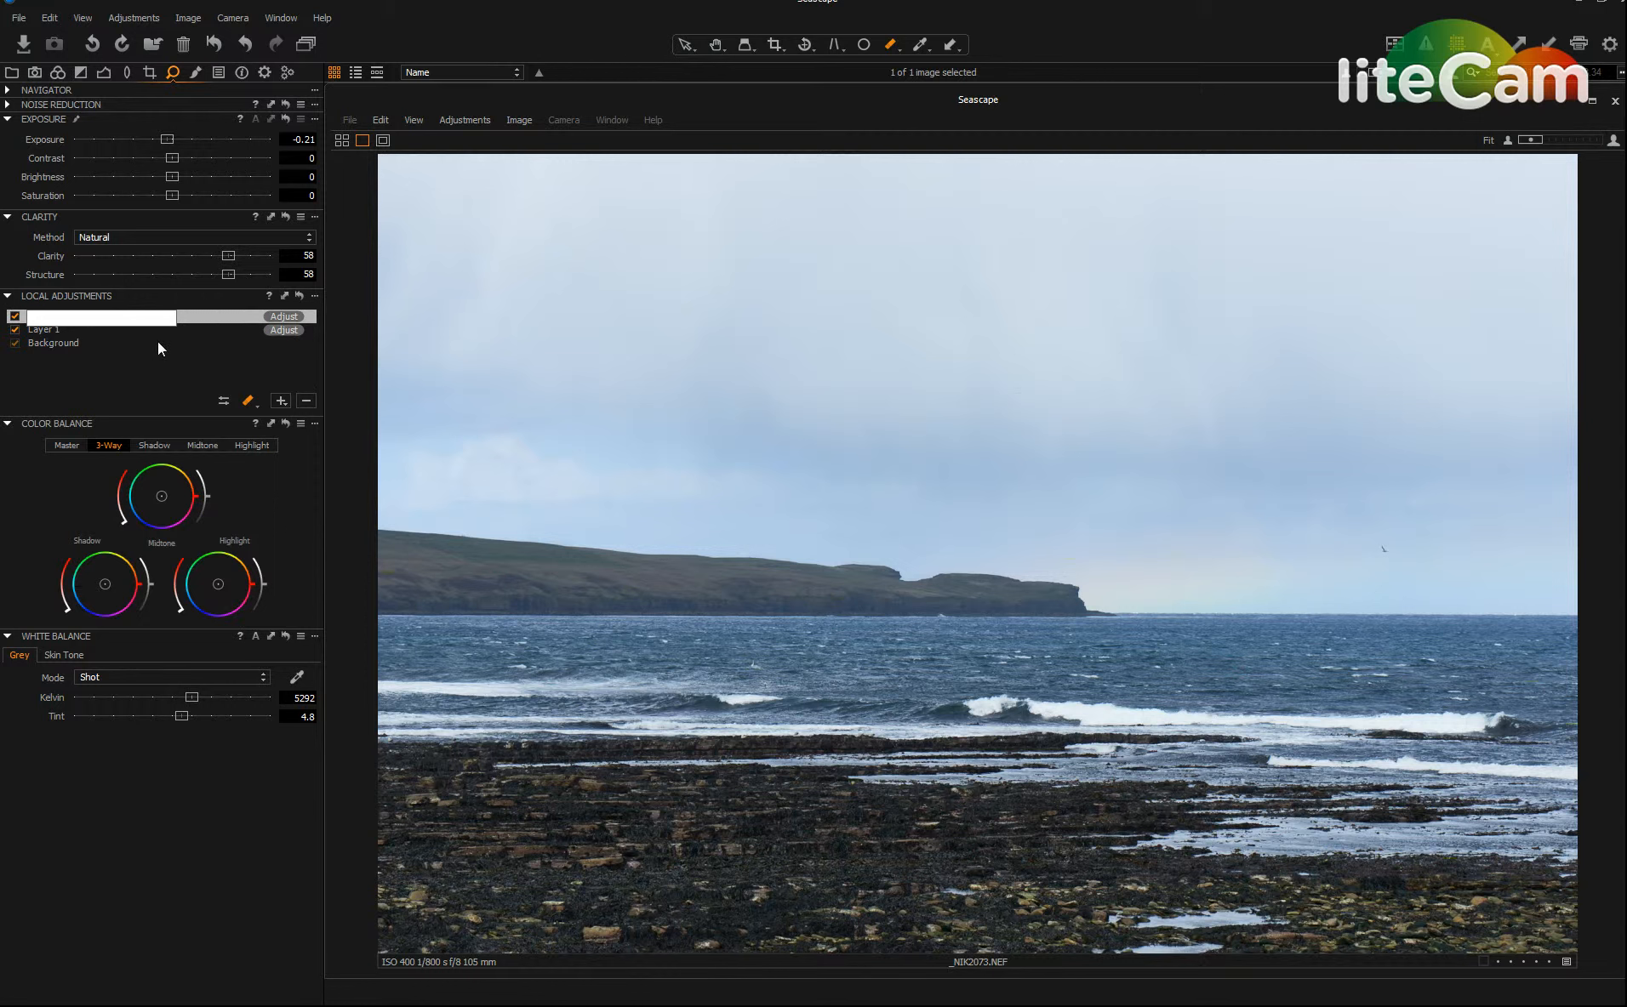
text(headland)
key(Return)
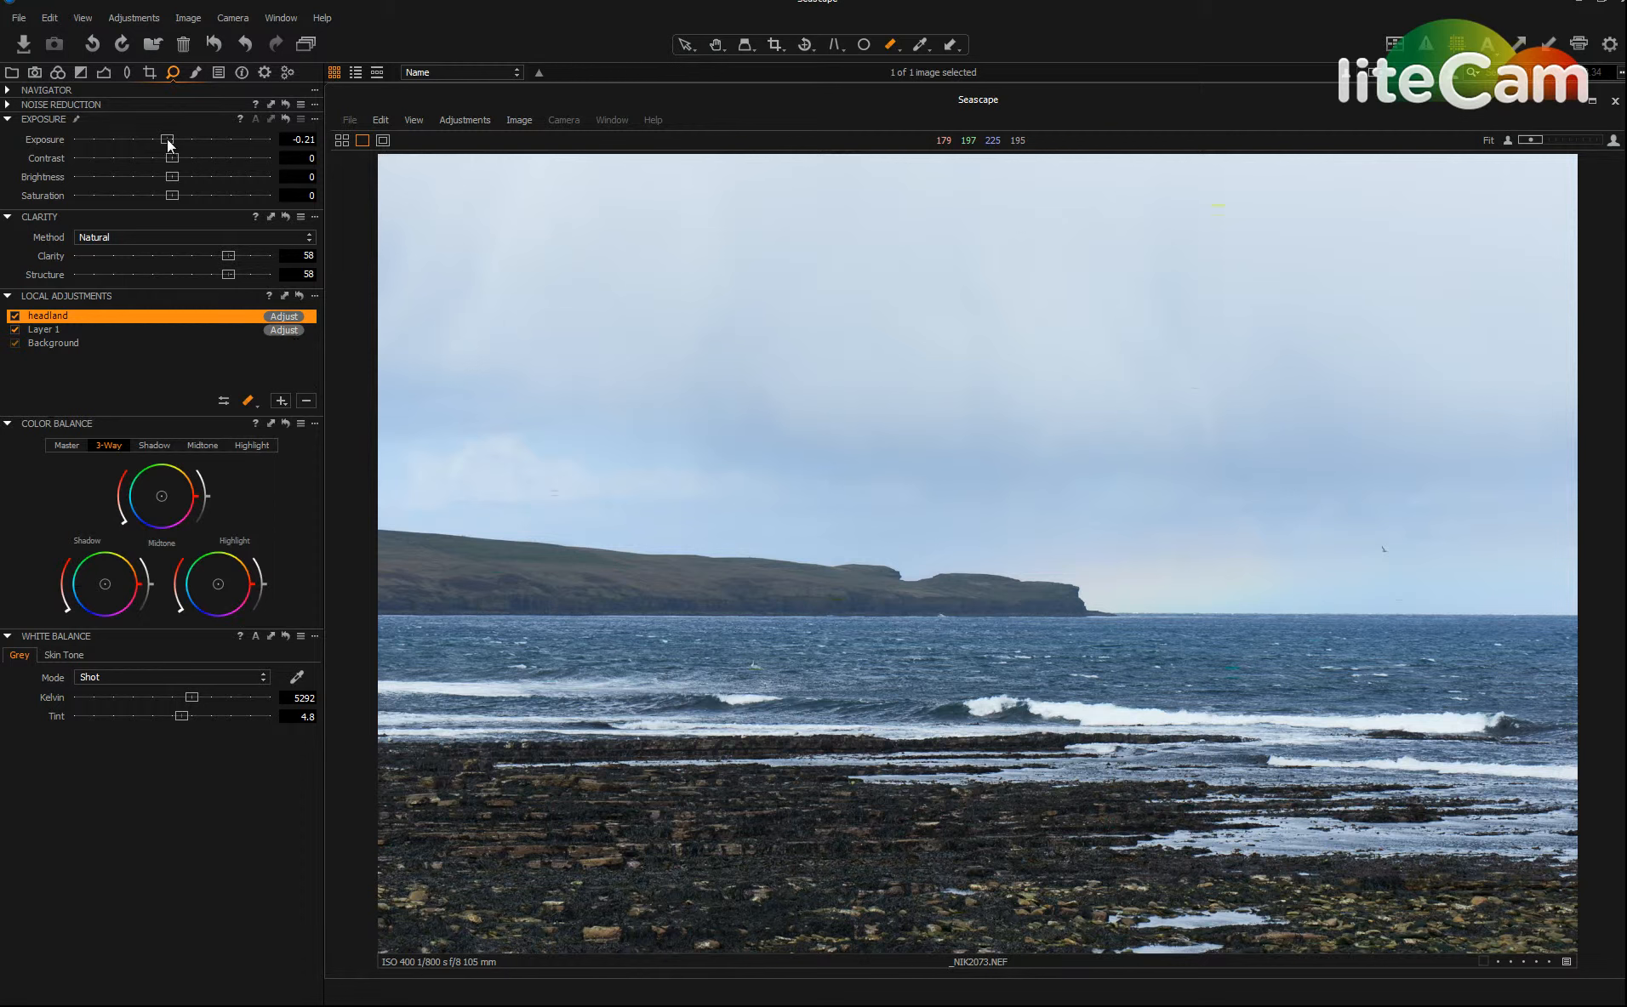
Step: Adjust the headland layer to exposure -0.14, clarity 81, structure 78, saturation 13 and brightness 3
mouse_move(168, 139)
mouse_down()
mouse_move(118, 136)
mouse_move(173, 136)
mouse_up()
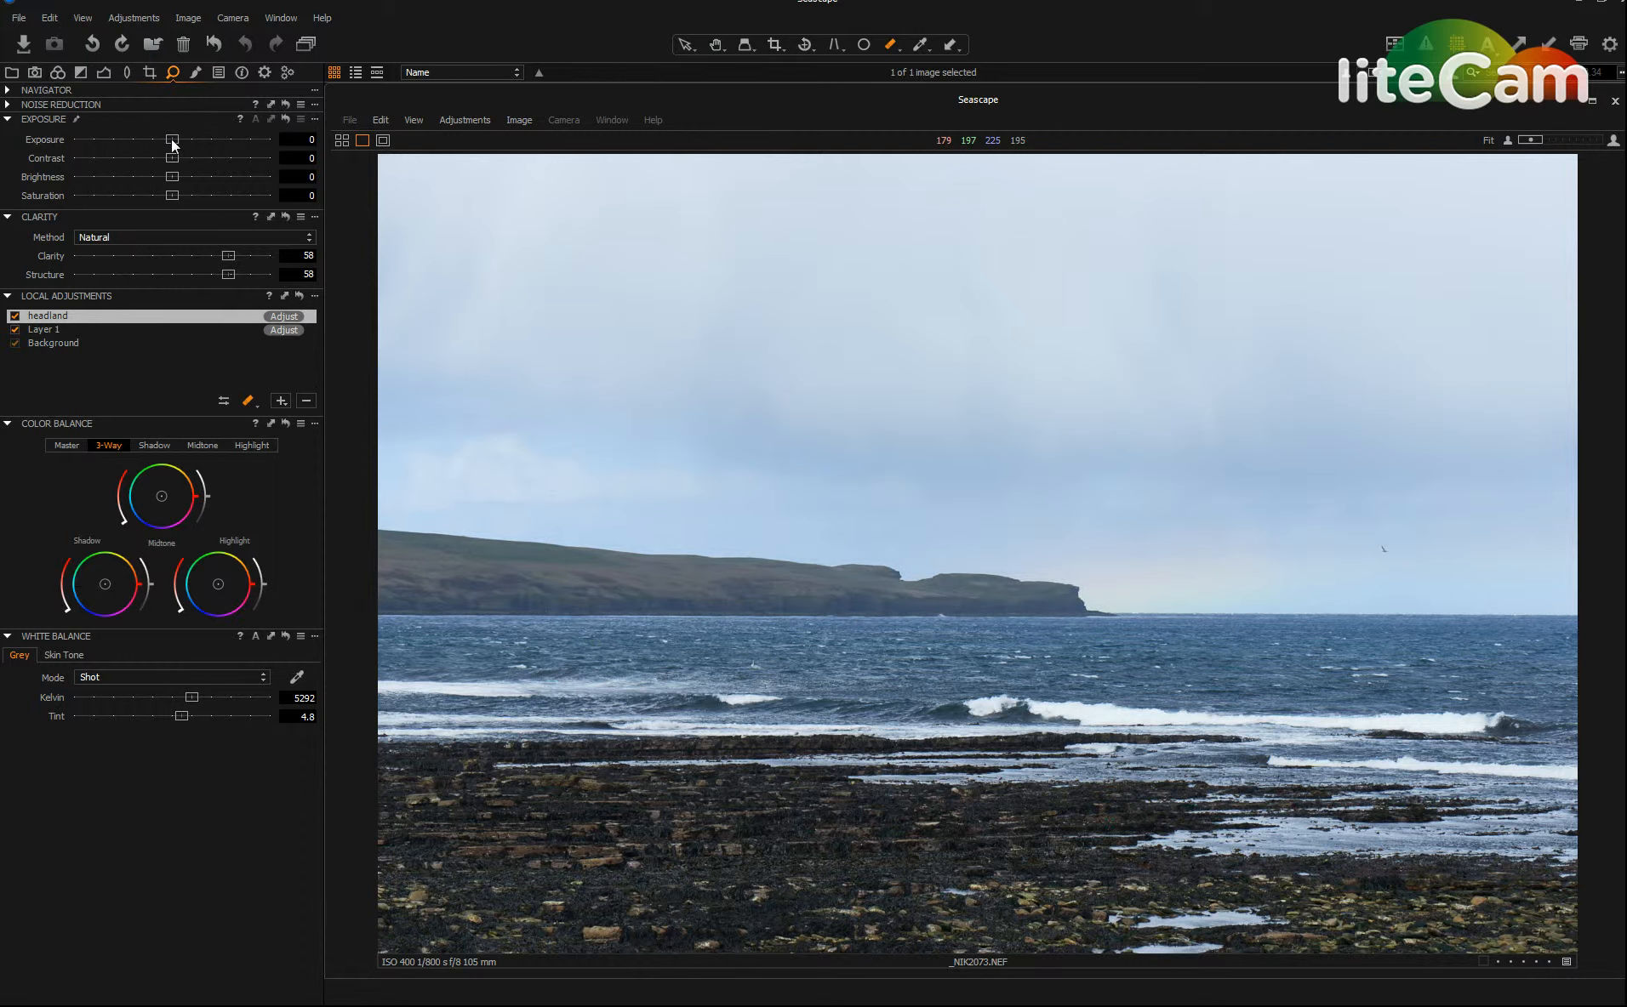
drag(172, 139, 169, 140)
click(240, 256)
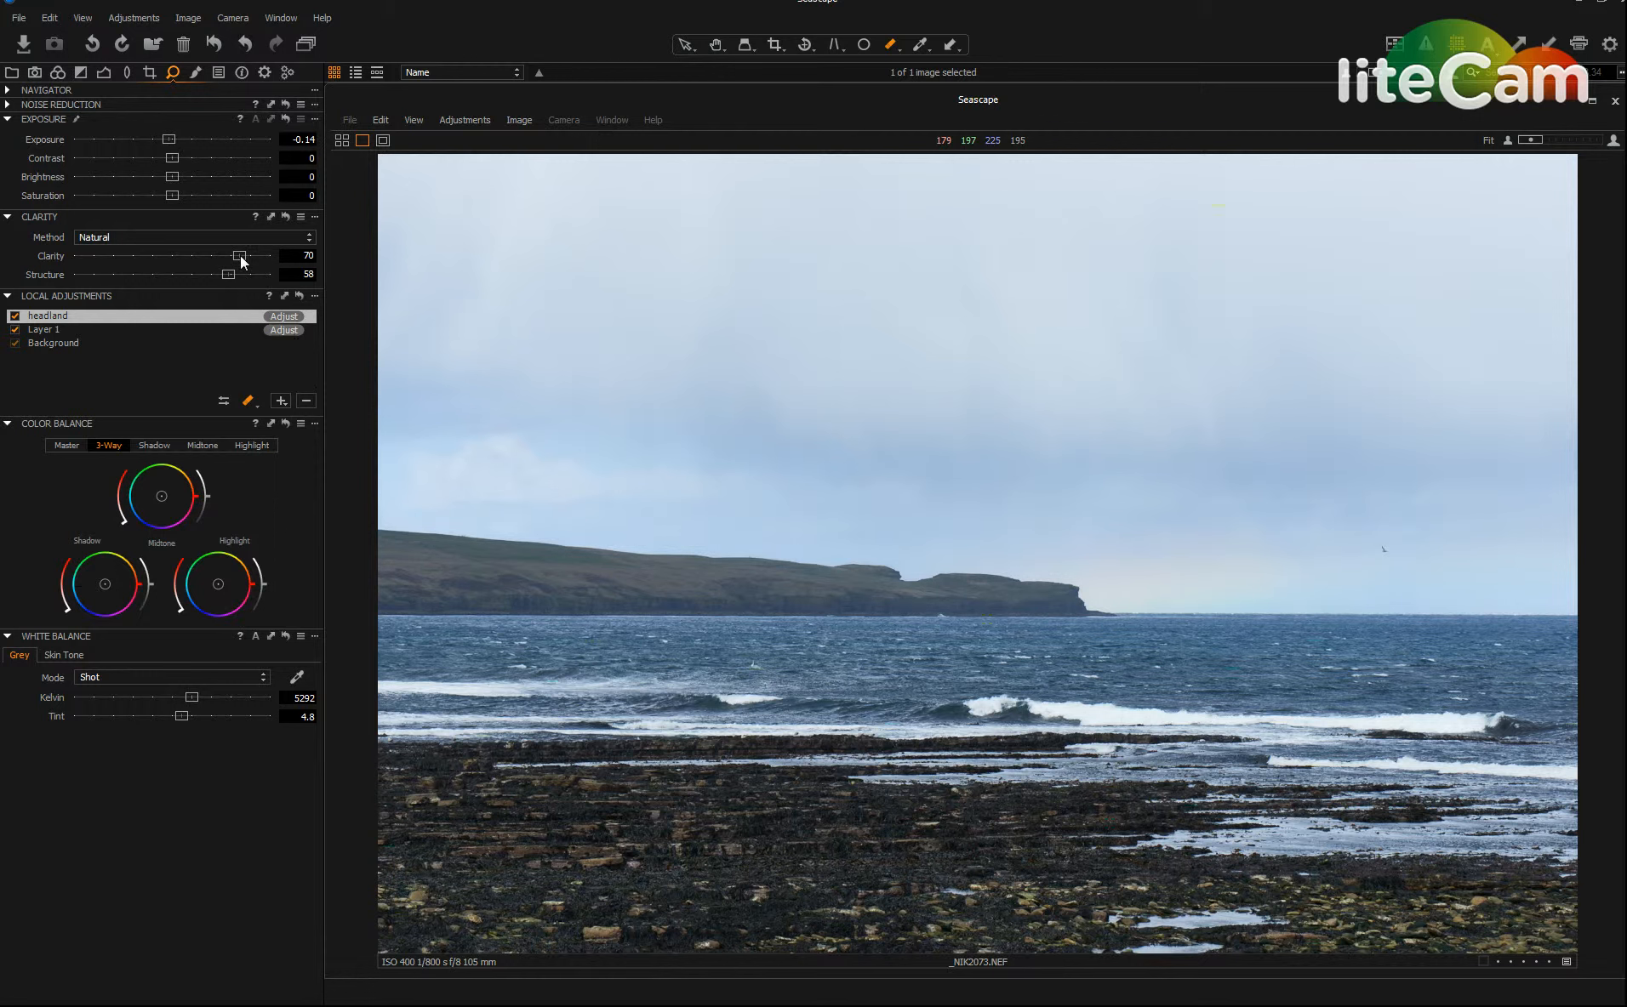
click(252, 257)
click(186, 196)
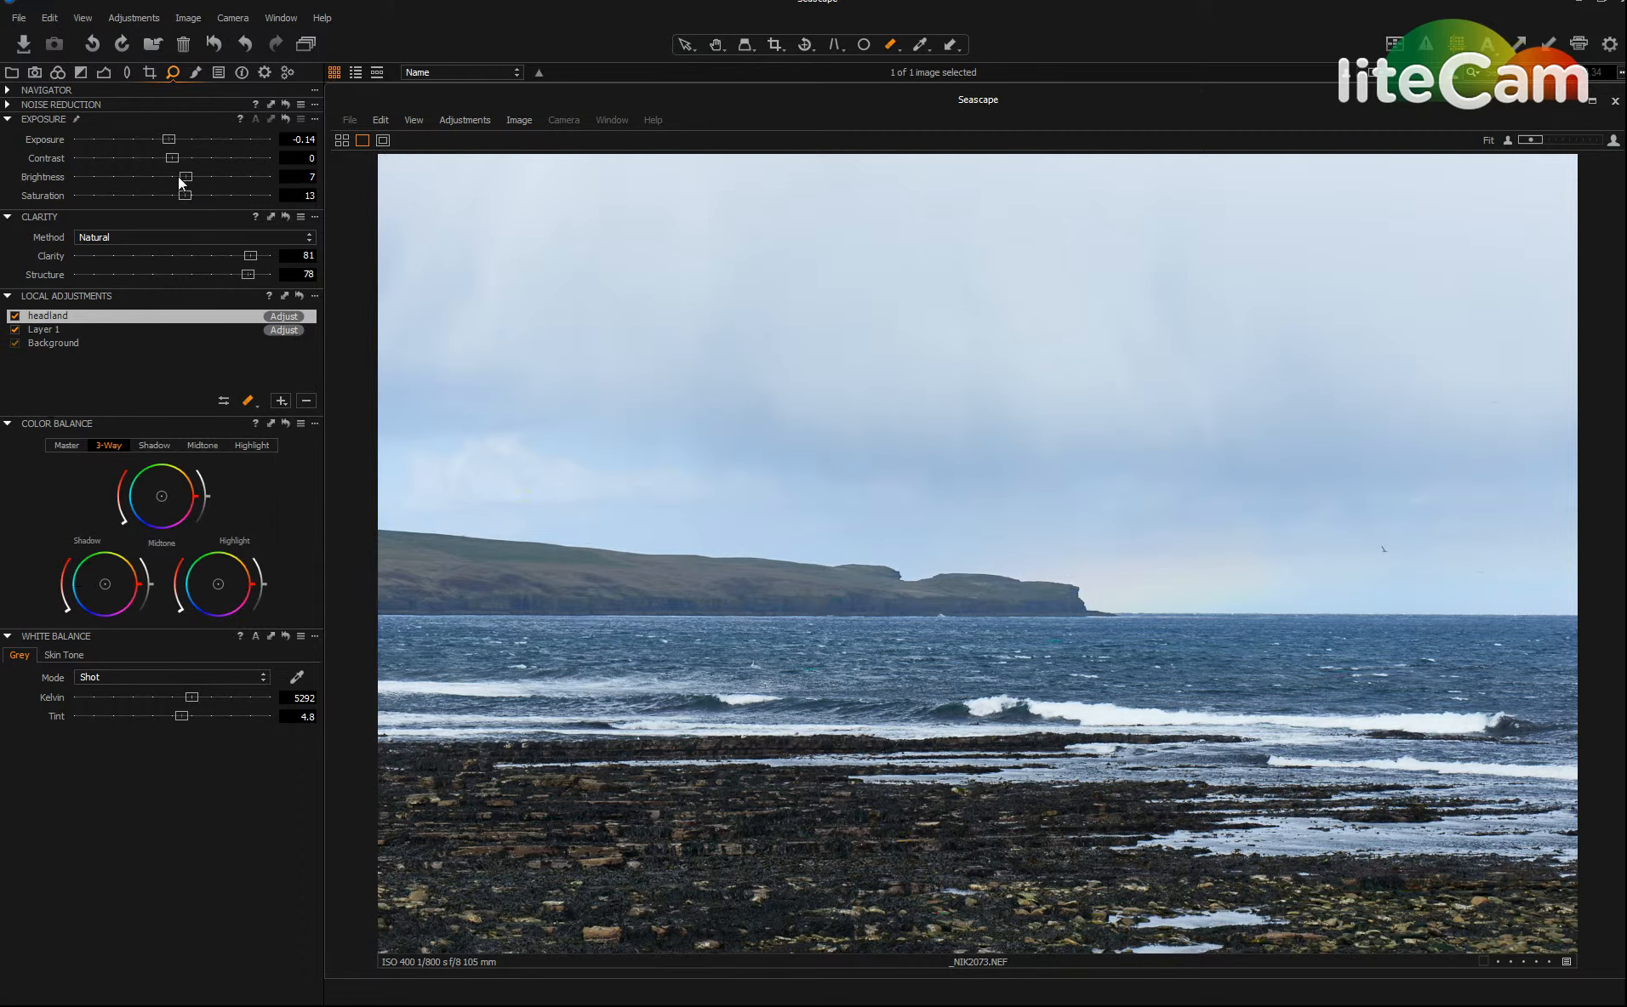
click(178, 177)
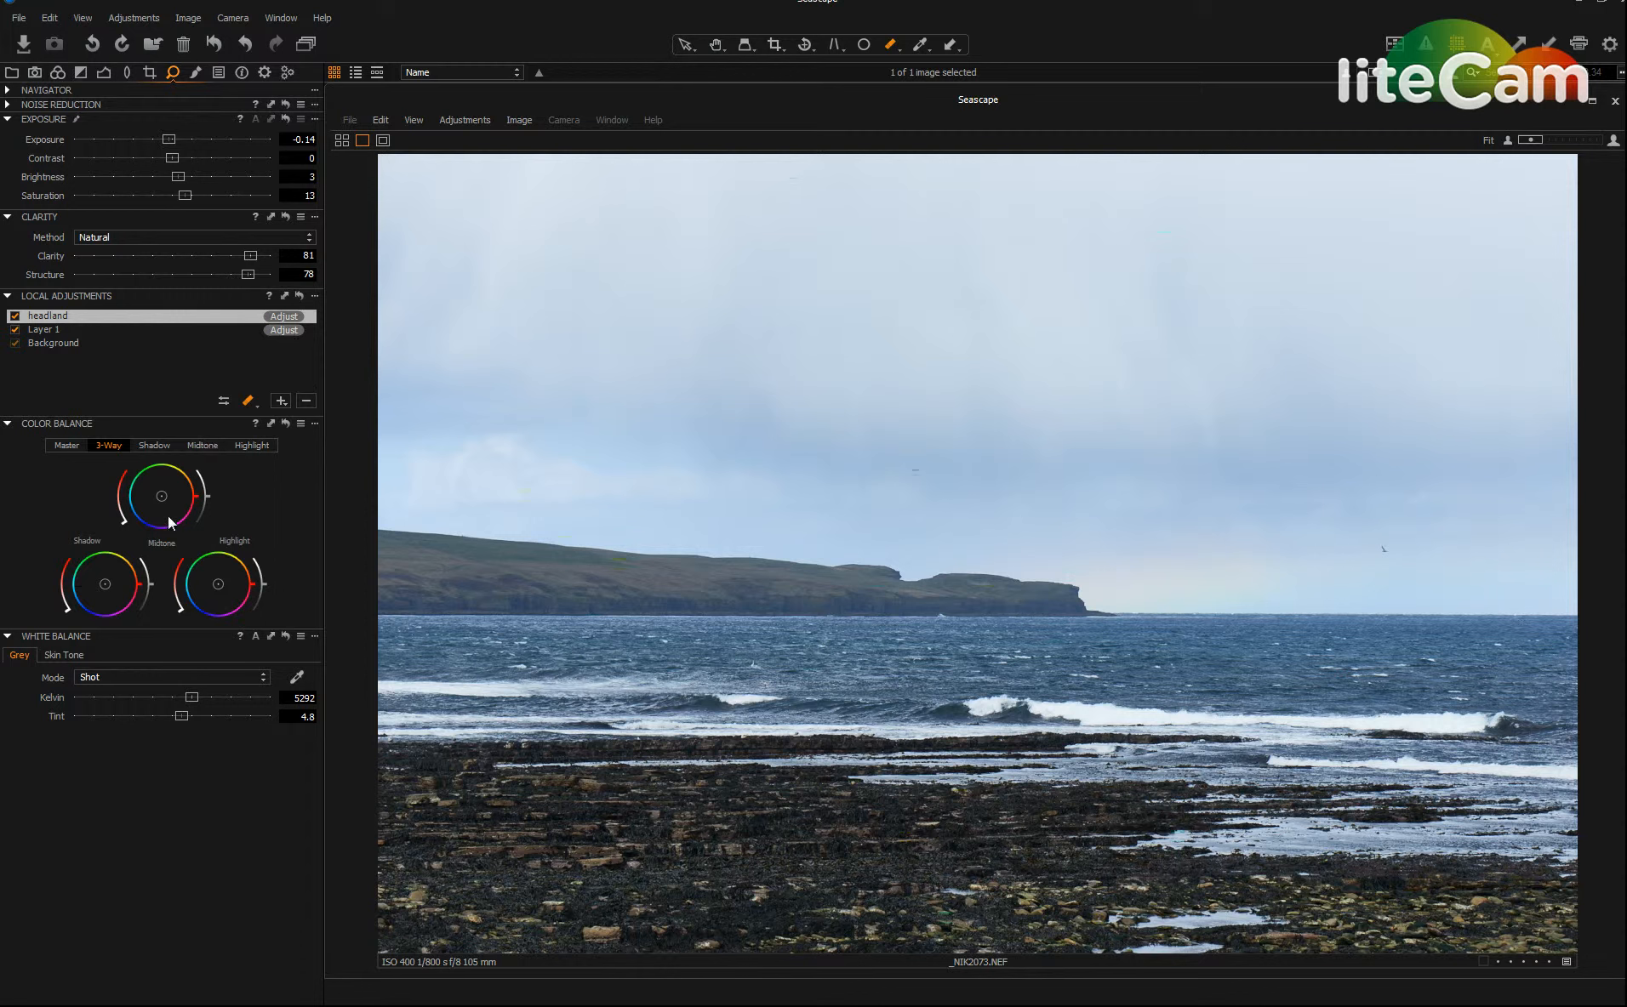
Step: Add a new adjustment layer above the headland layer and name it Sky
click(281, 402)
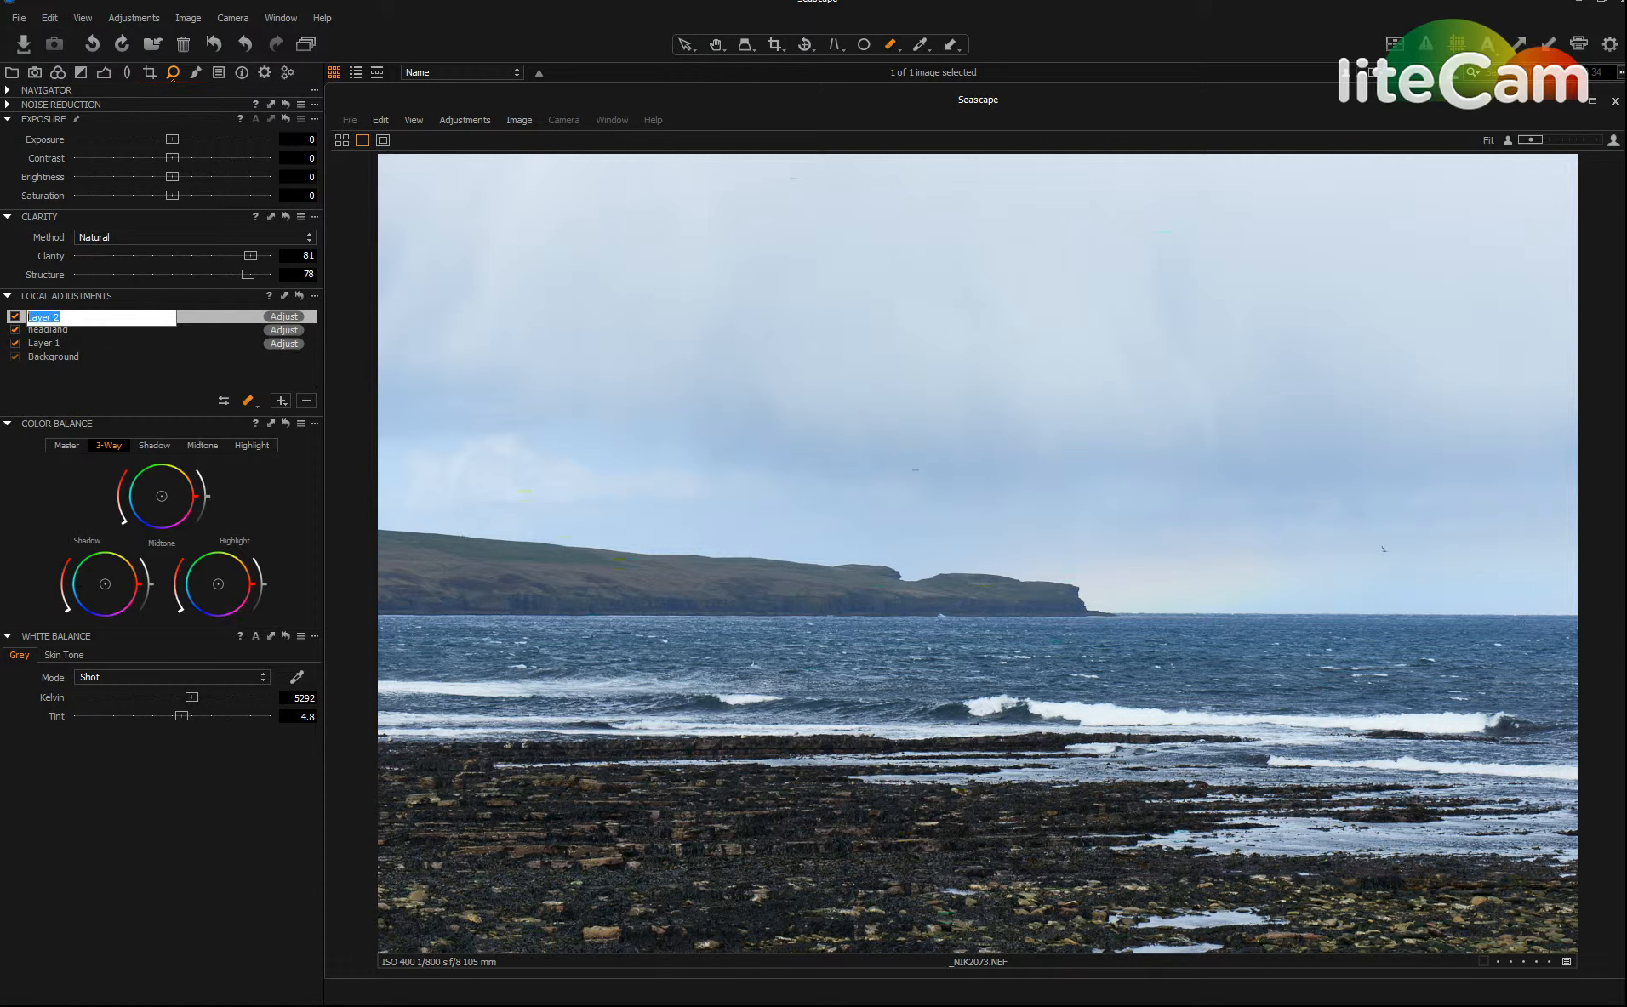
text(Sky)
click(205, 316)
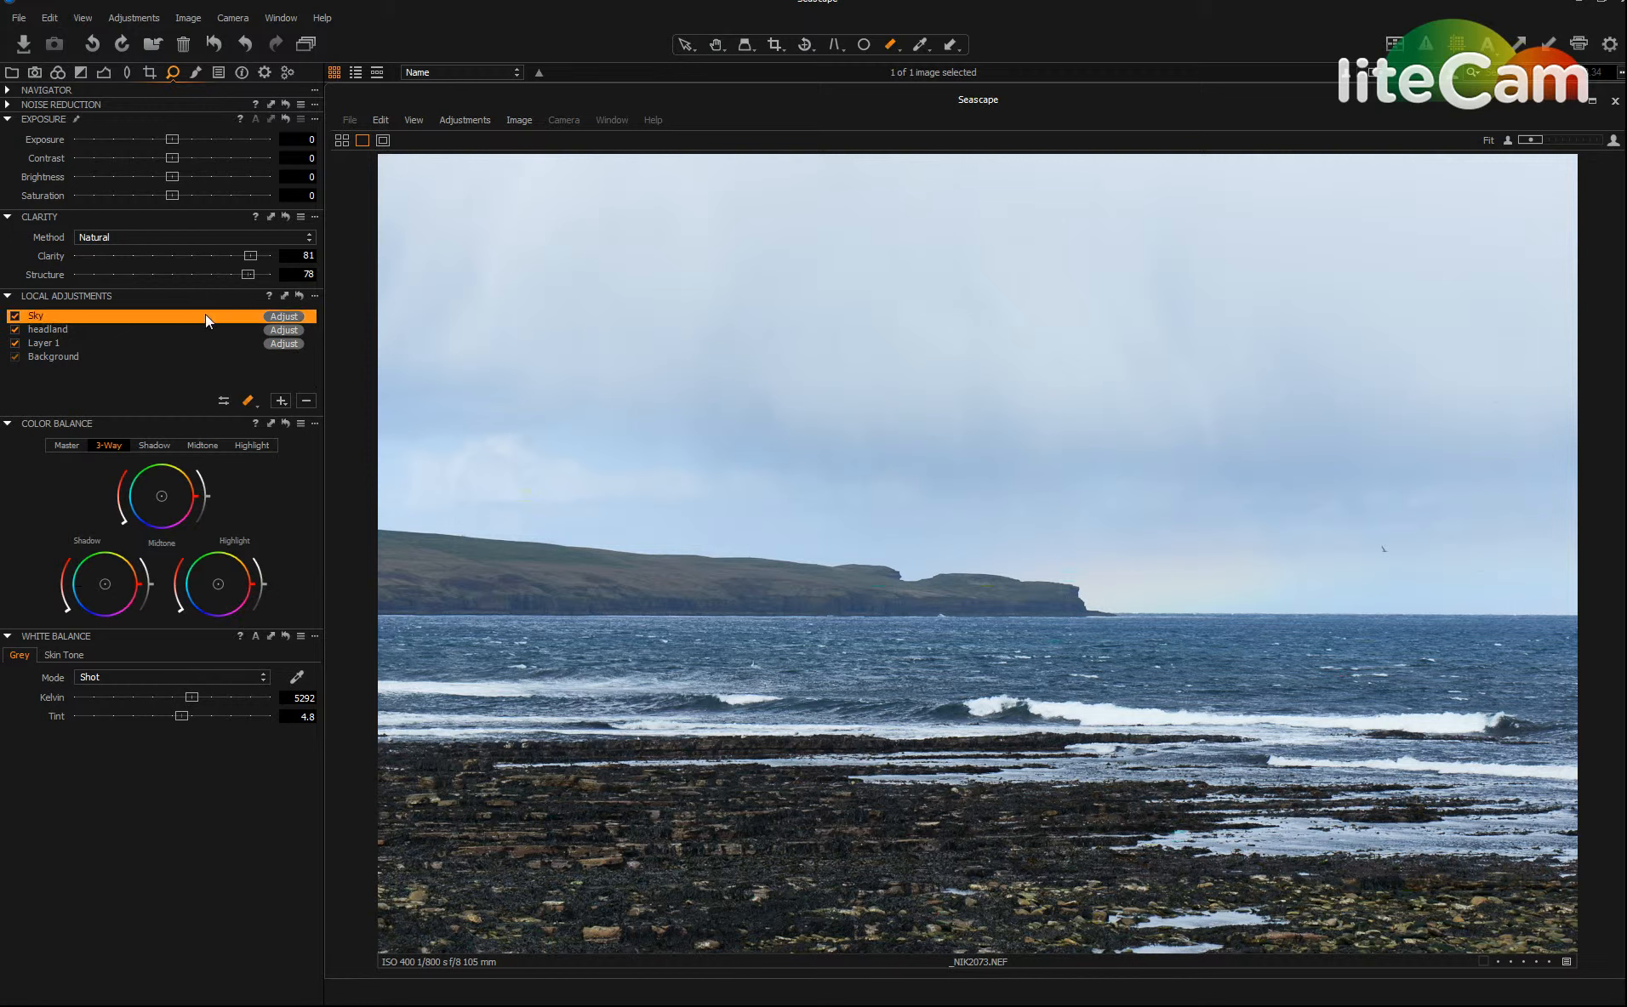
Step: Draw a gradient mask on the Sky layer from the image's top edge down to above the headland, checking its overlay
click(282, 401)
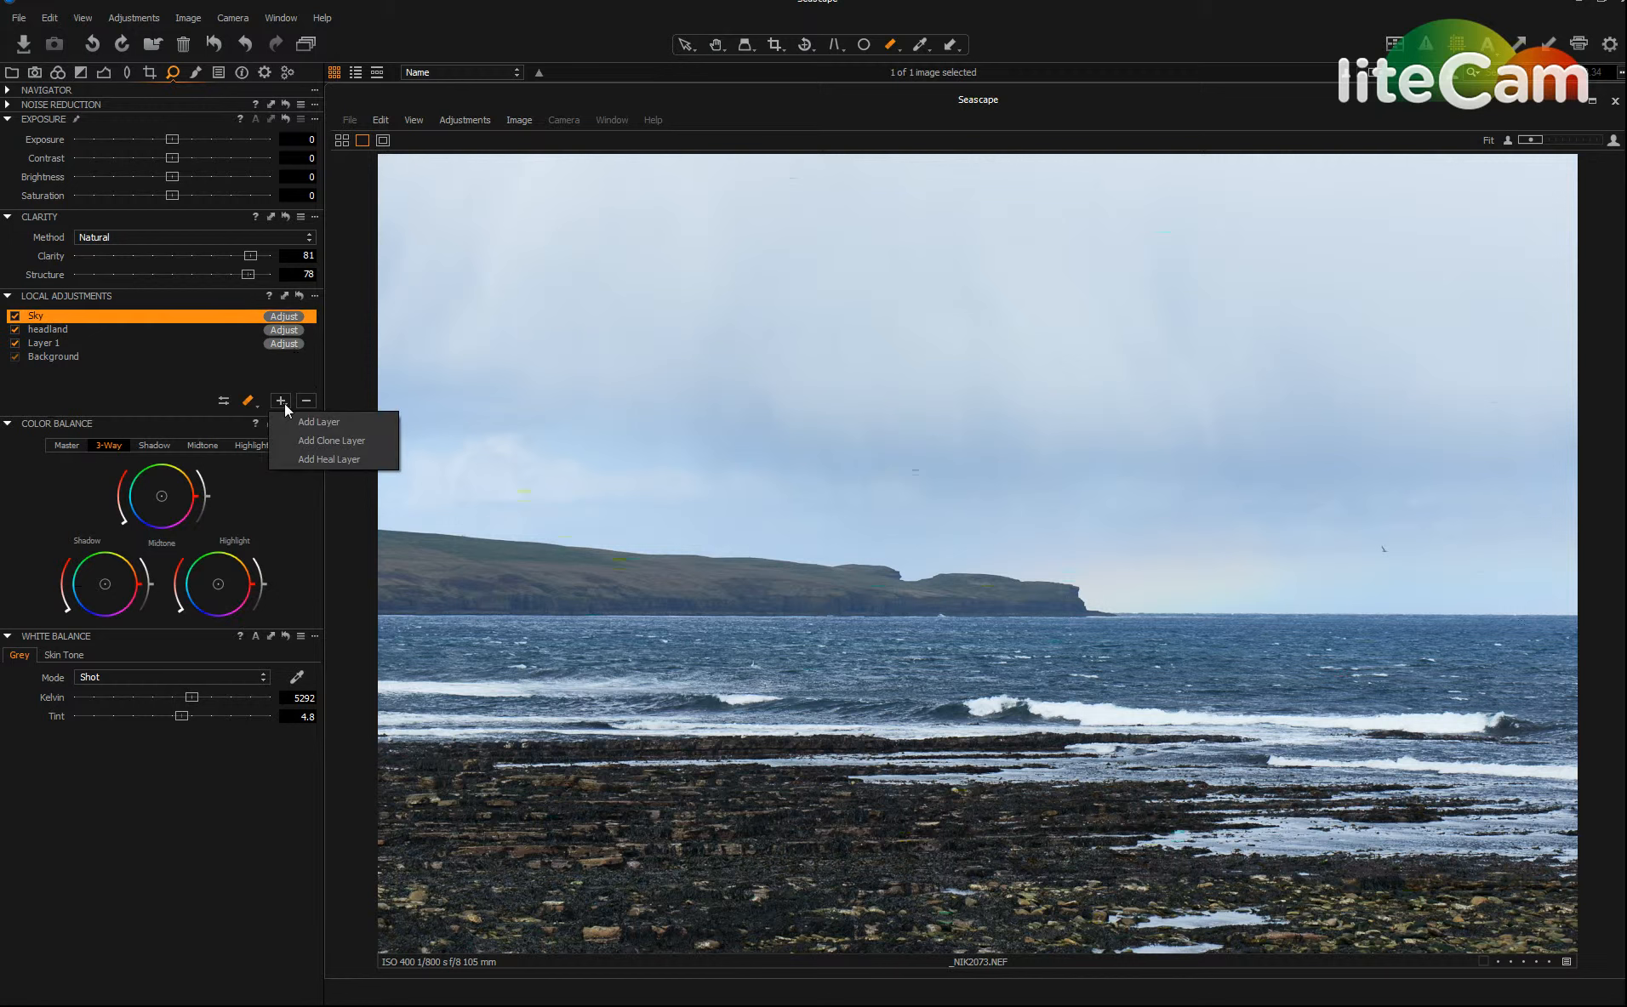
click(251, 396)
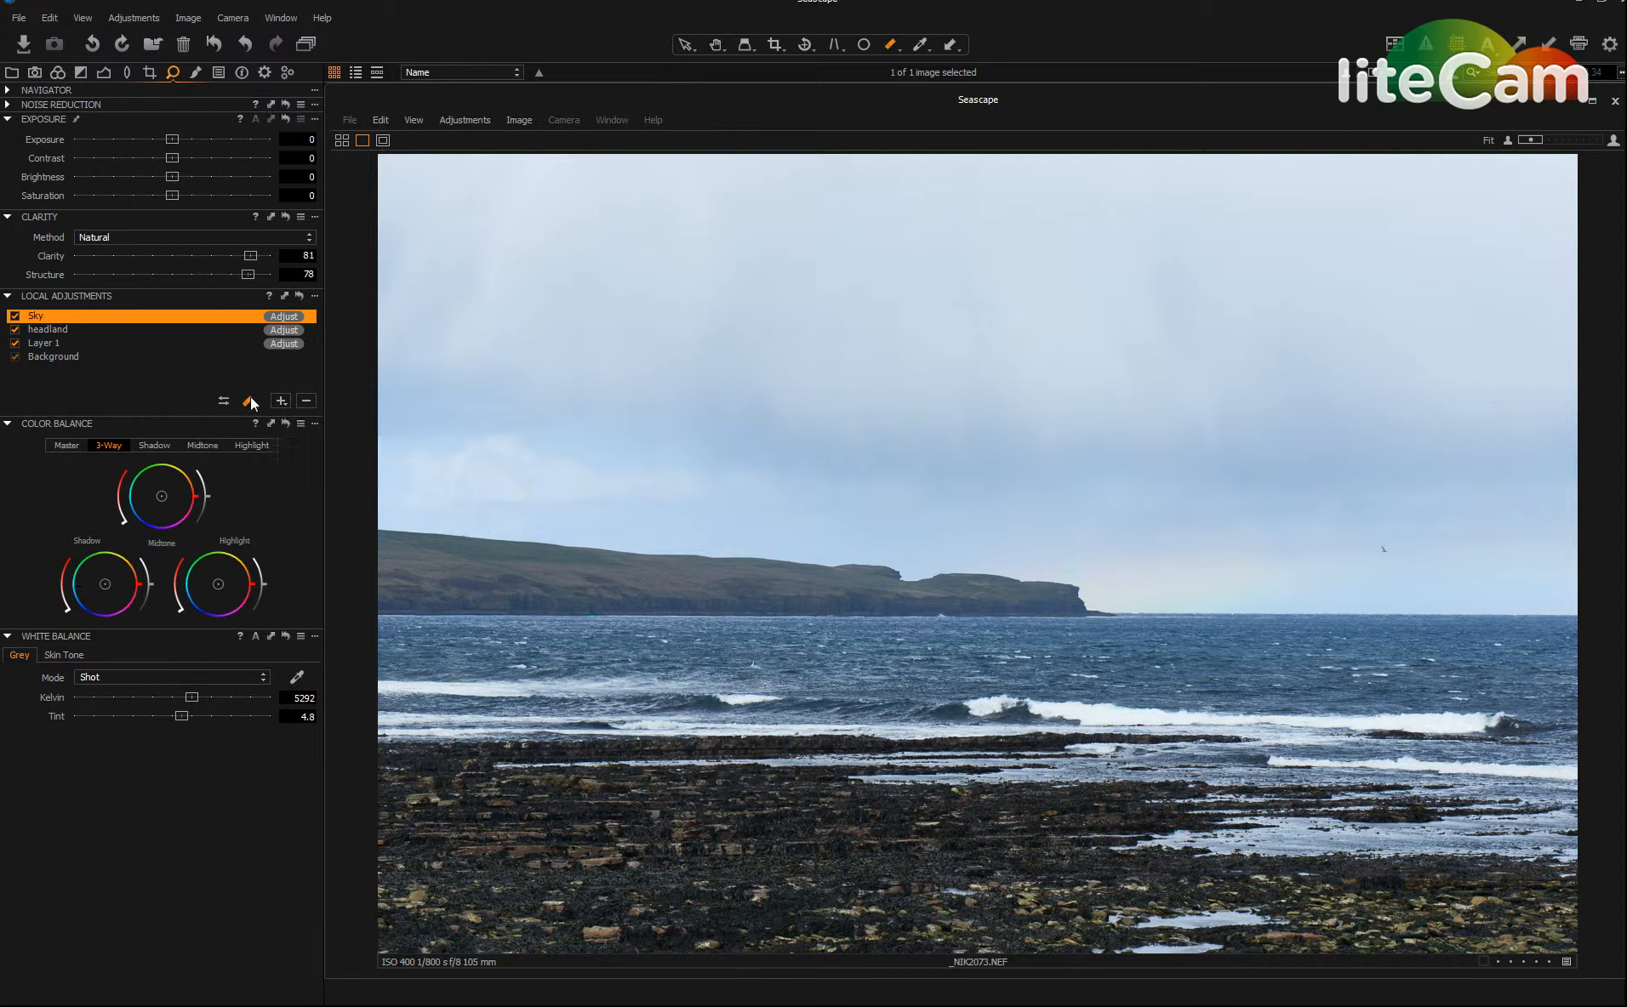
click(257, 405)
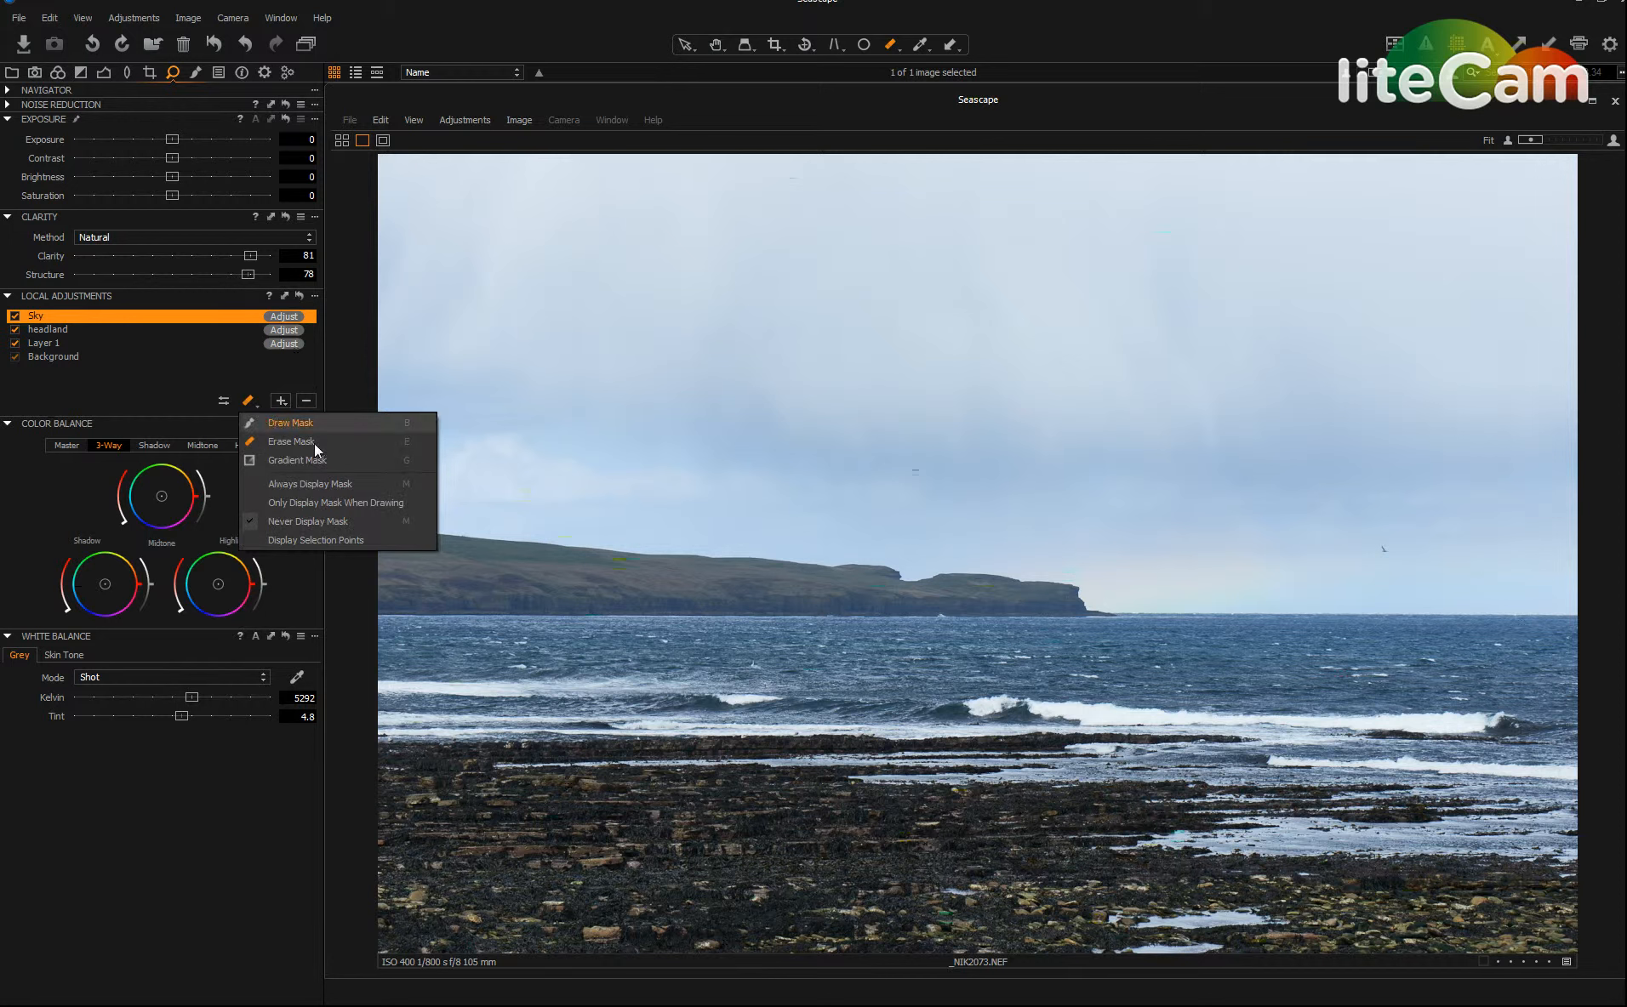
click(285, 459)
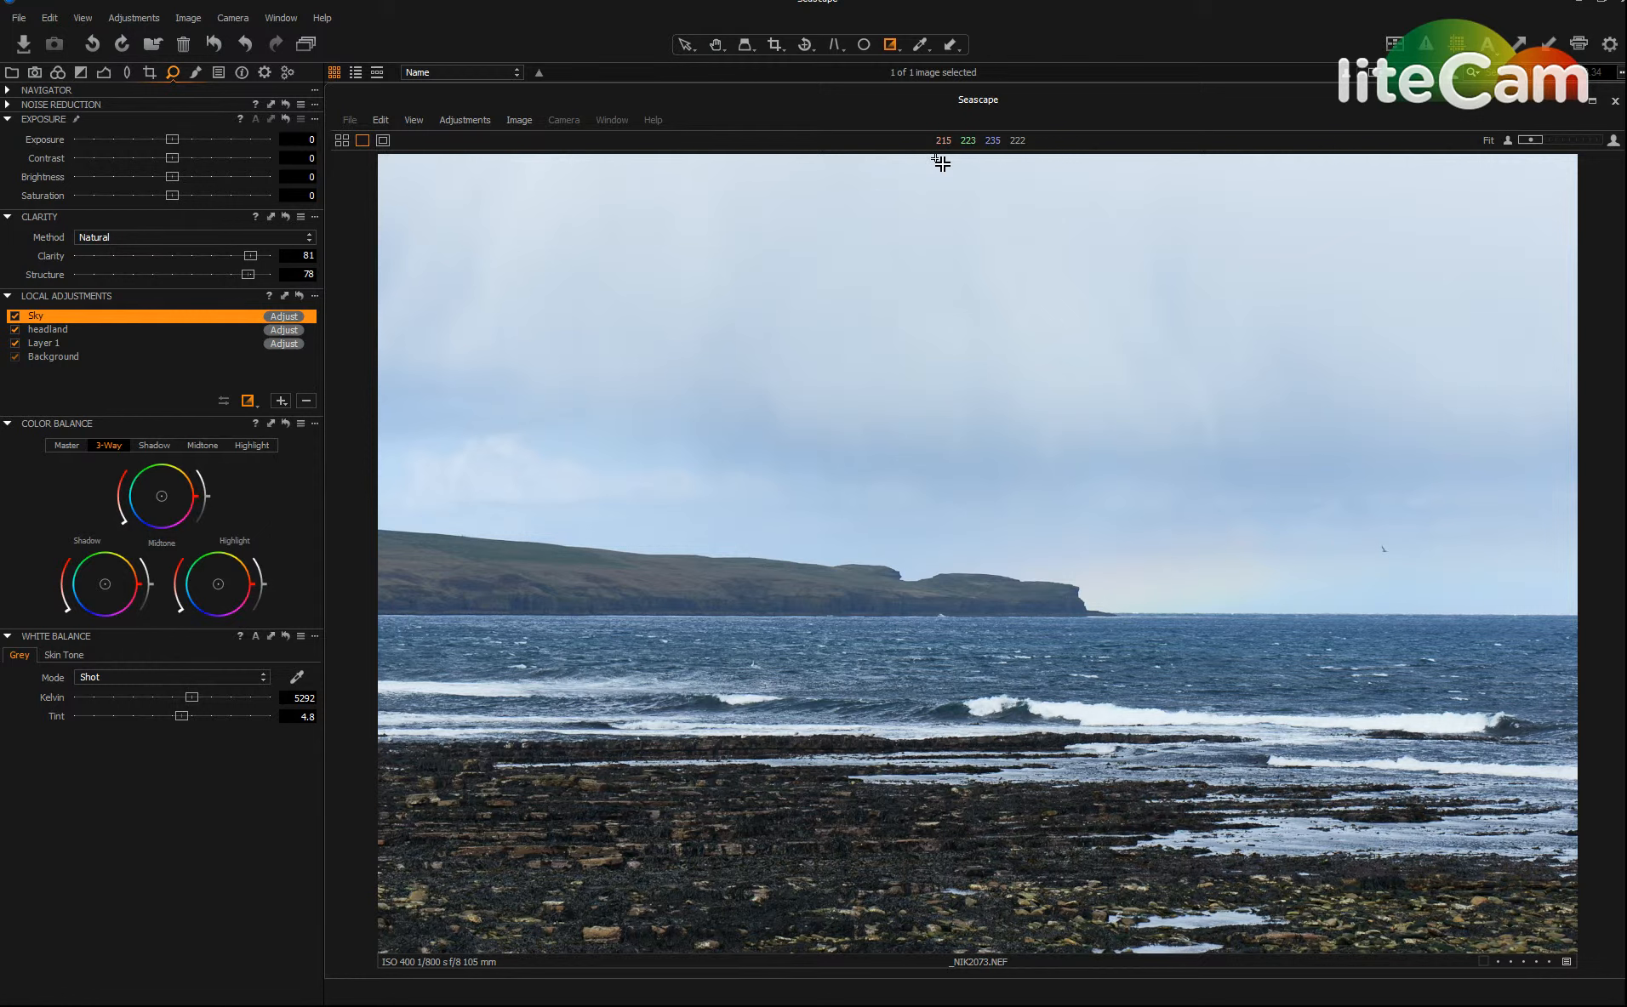
drag(935, 158, 922, 488)
key(m)
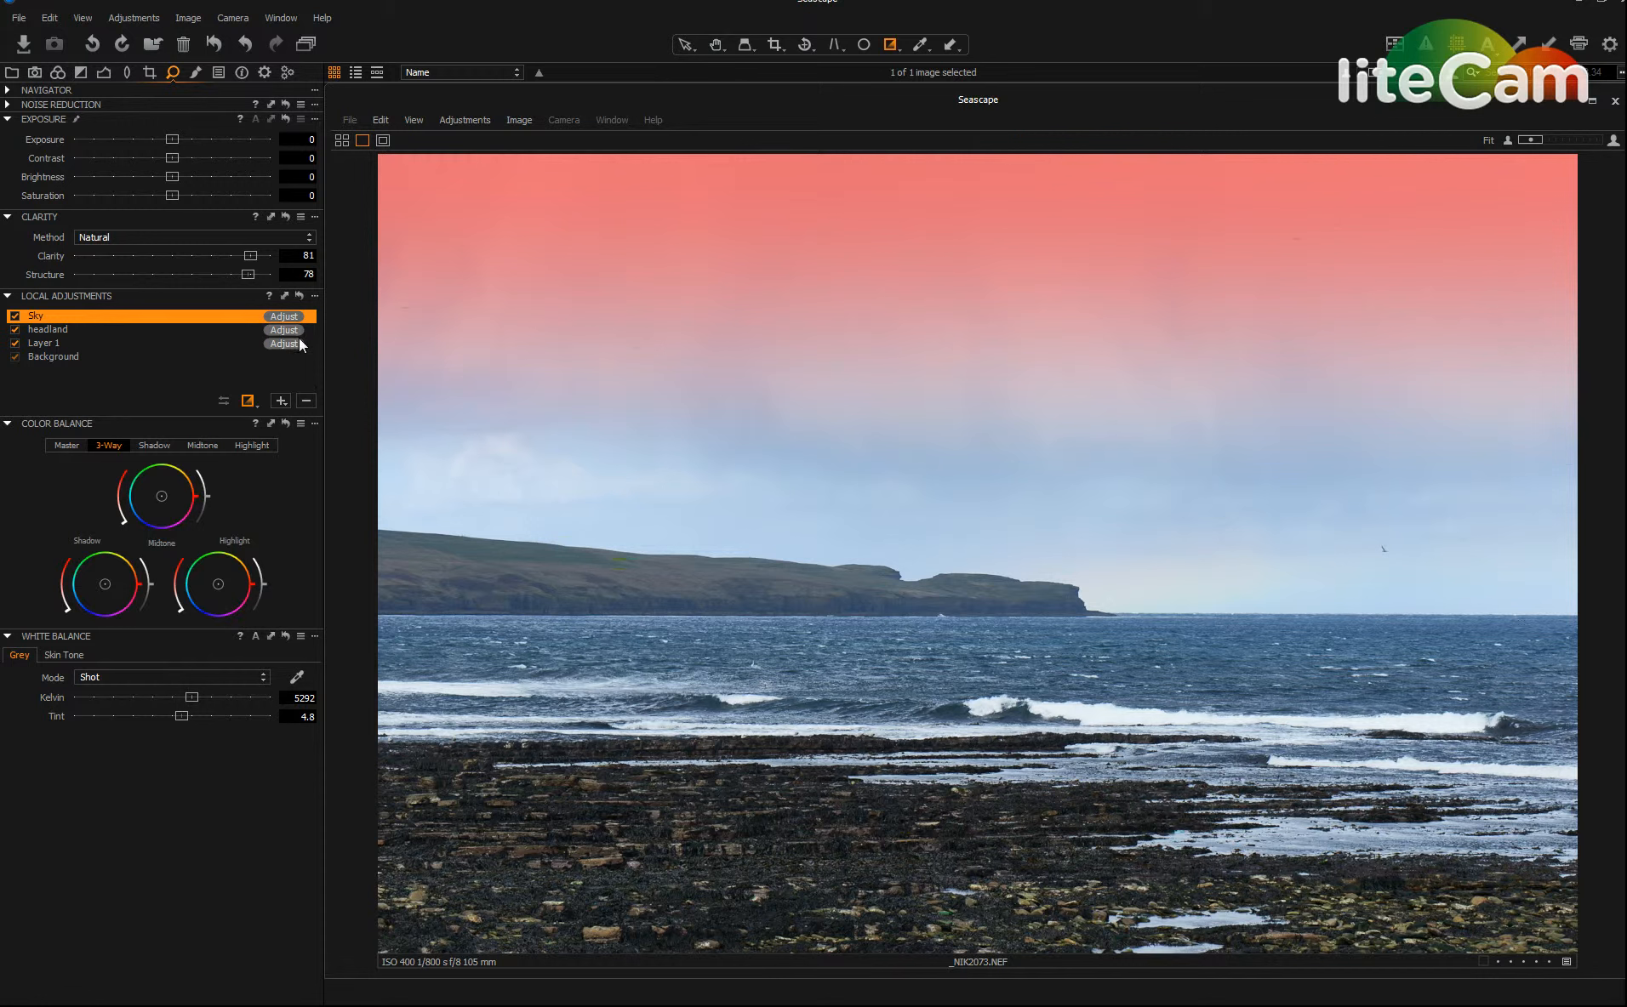
key(m)
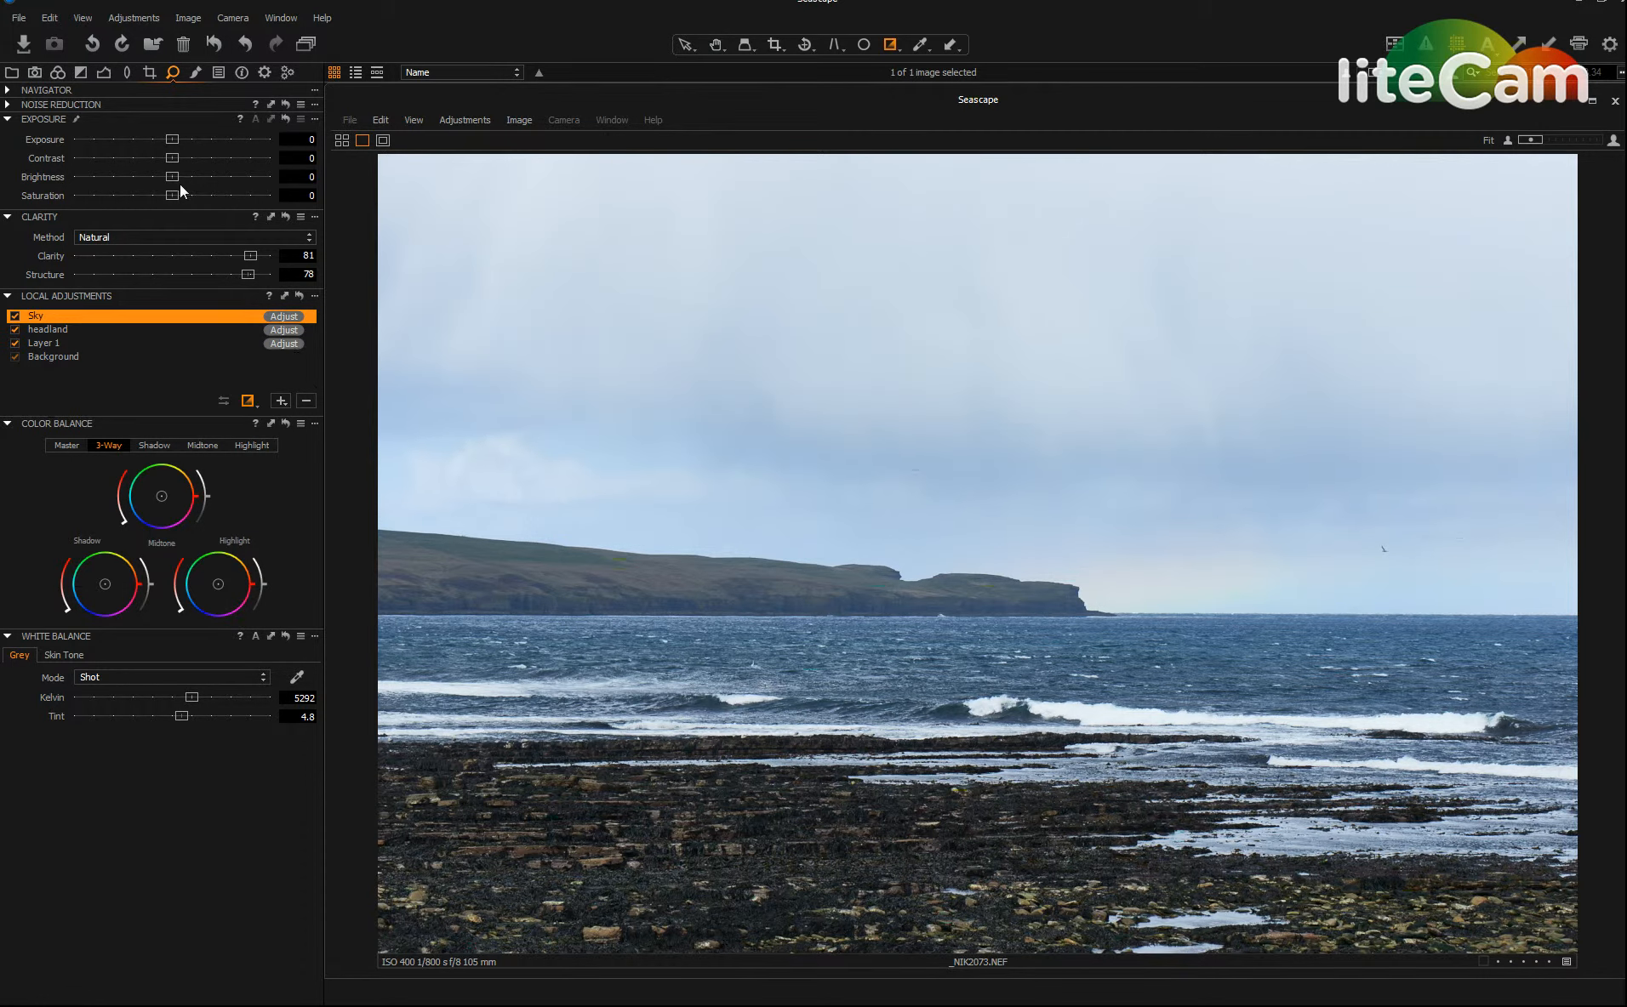
Step: Set the Sky layer's exposure to -3.58, white balance to 5000 Kelvin and contrast to 9
drag(172, 139, 86, 135)
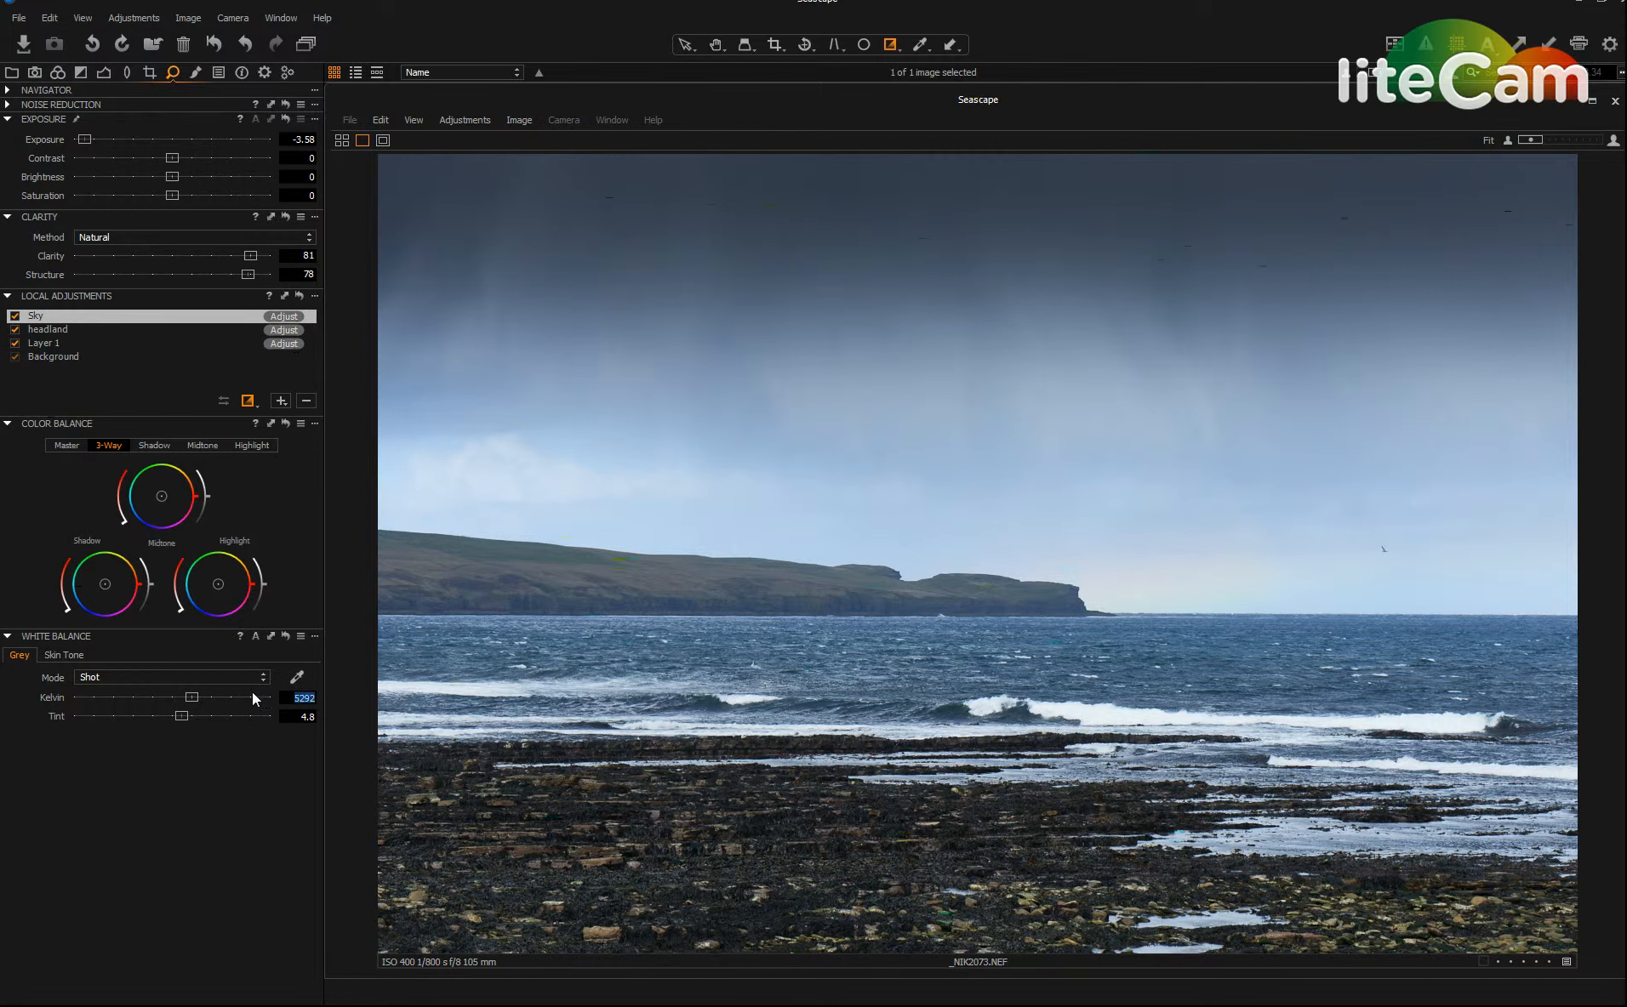
text(5000)
key(Return)
drag(172, 159, 190, 158)
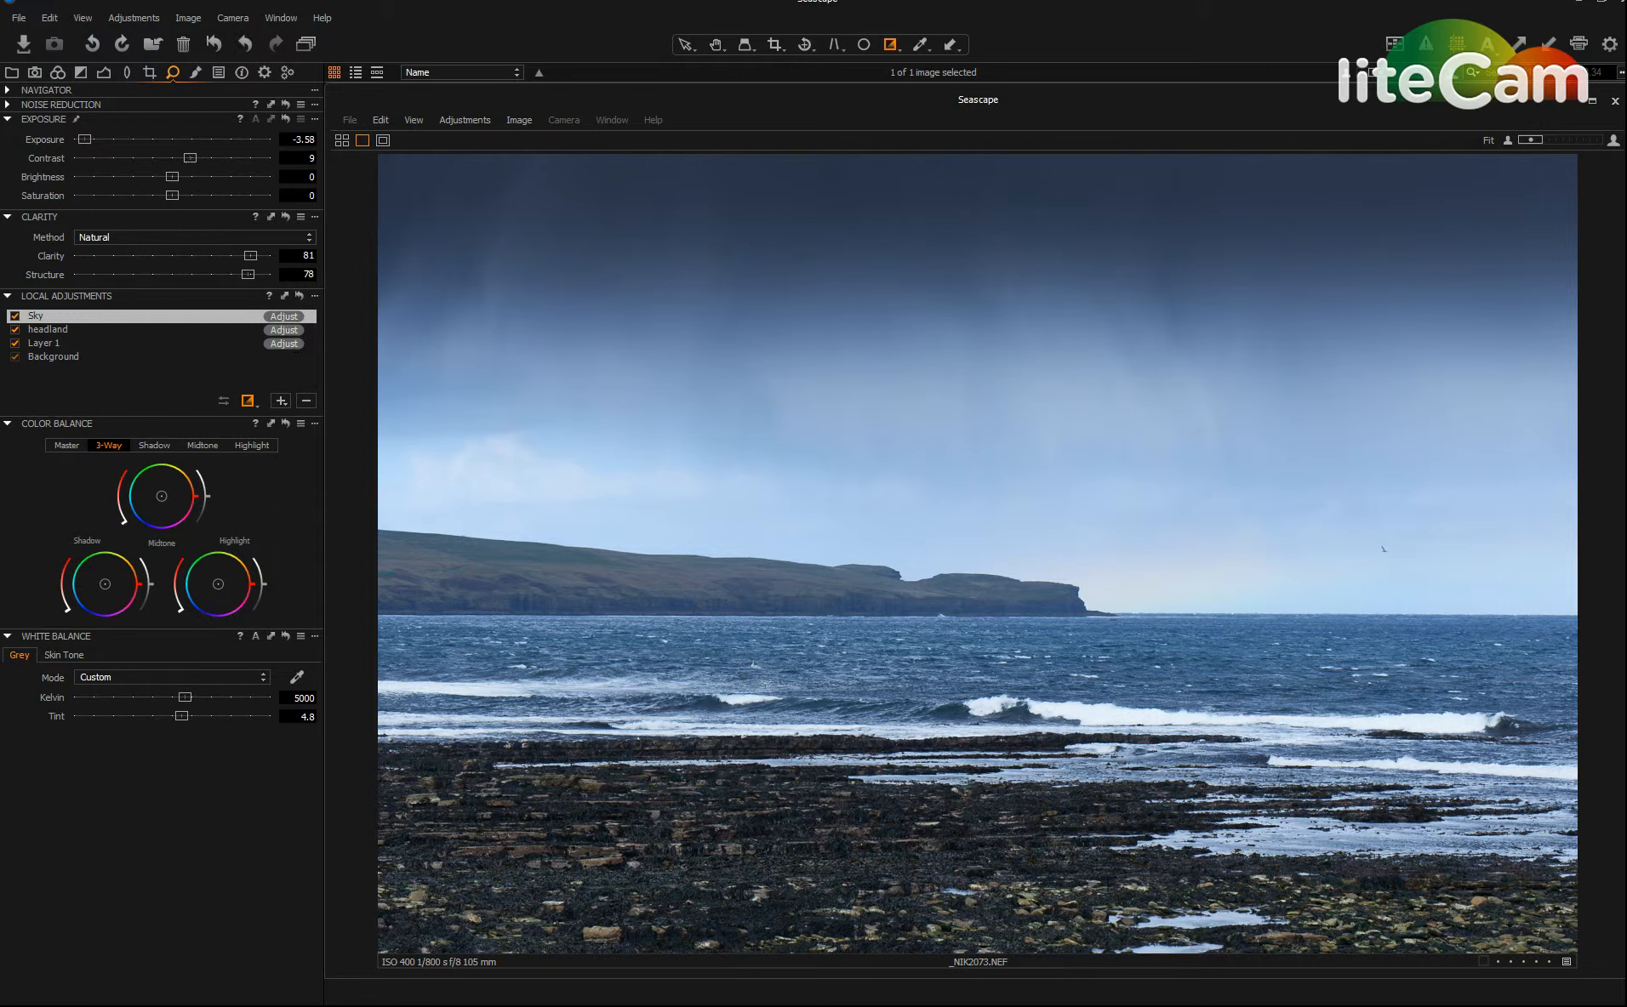